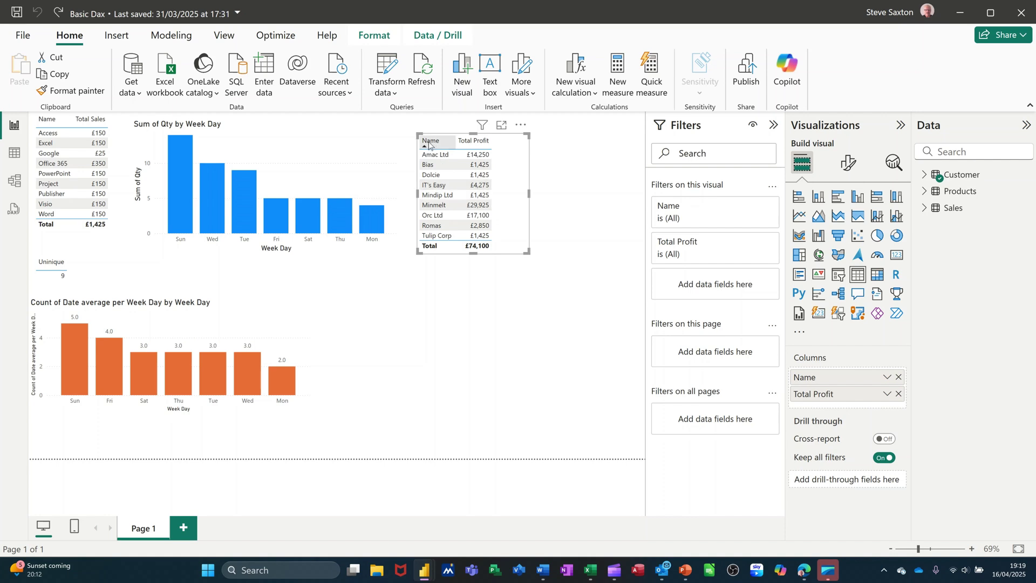
# Expand the Customer table in the Data pane to list Contact, Customer ID, Name, Sector and Total Profit.
pyautogui.rightClick(473, 185)
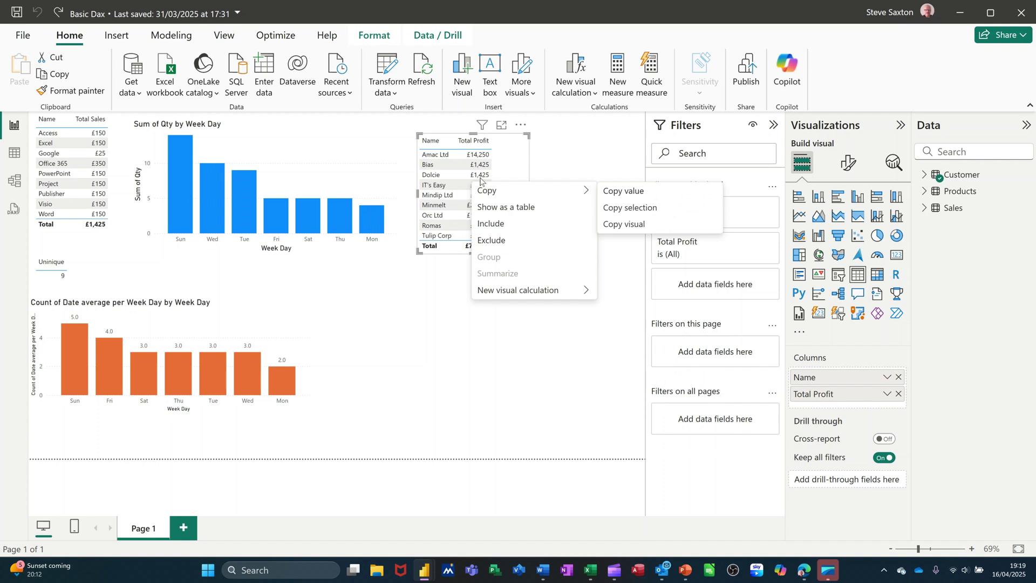
pyautogui.click(925, 175)
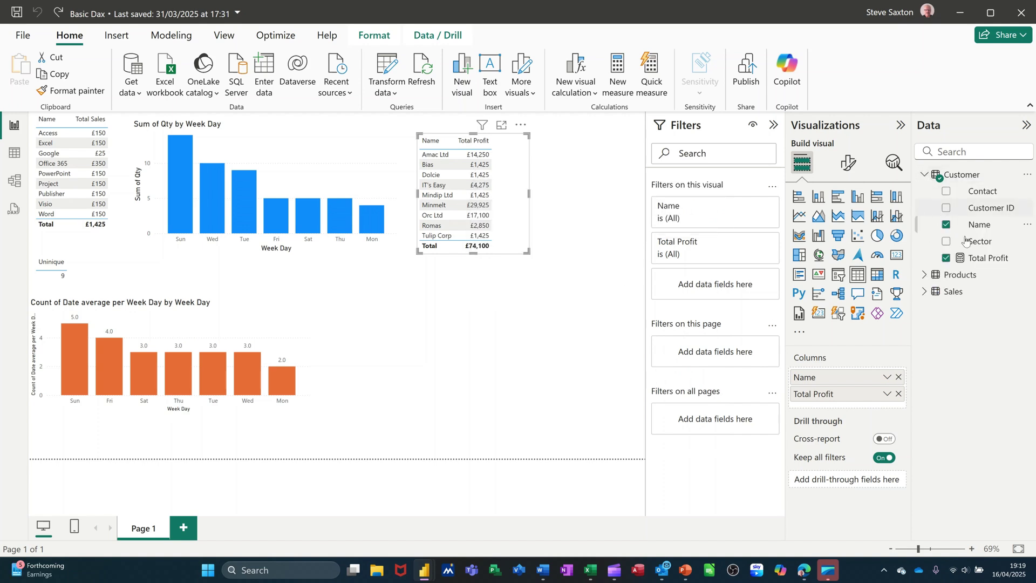
pyautogui.rightClick(980, 260)
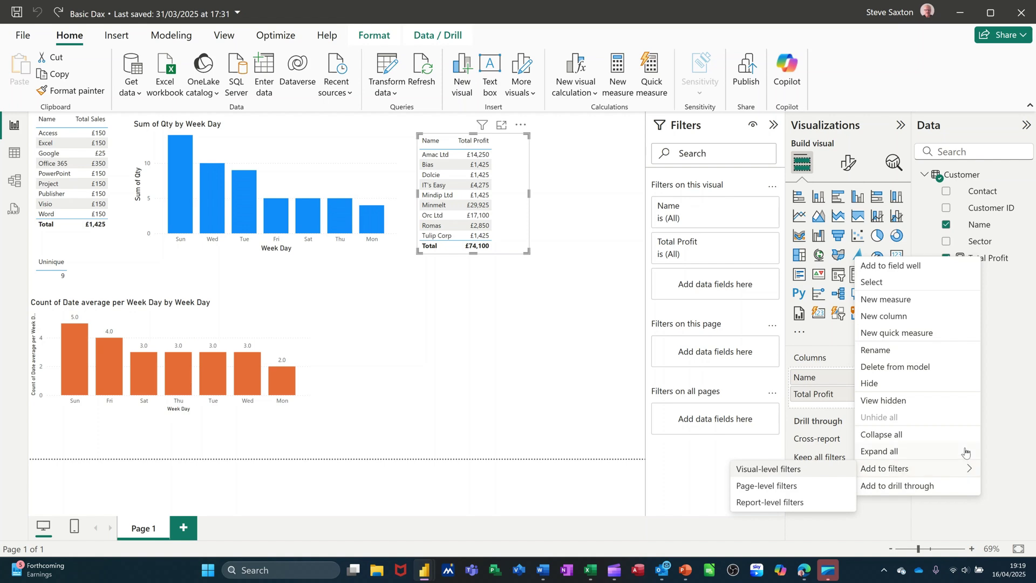
pyautogui.click(1003, 352)
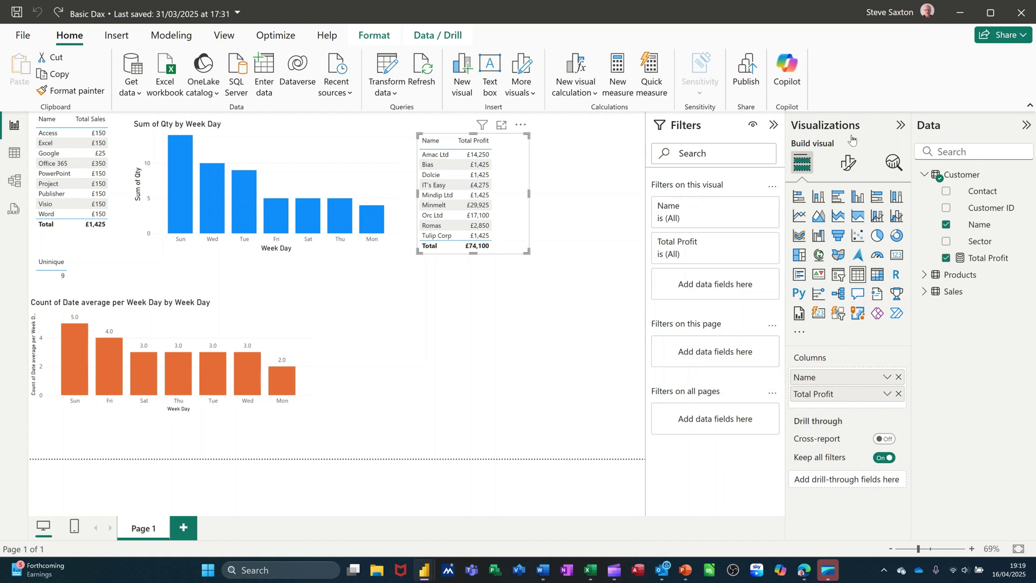
# Open Total Profit's background colour formatting and set the minimum colour to red #F90C0C.
pyautogui.rightClick(819, 399)
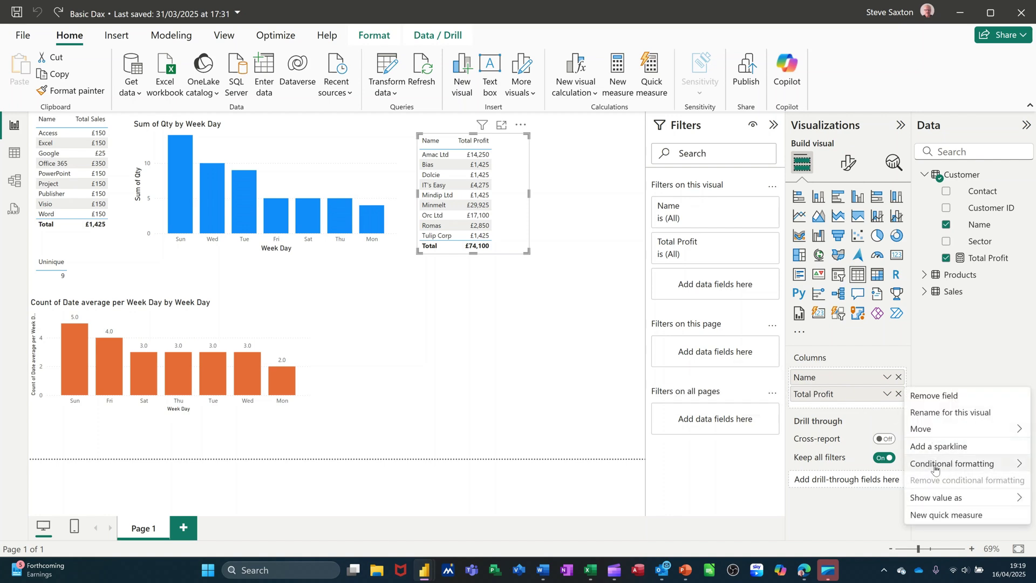
pyautogui.moveTo(935, 471)
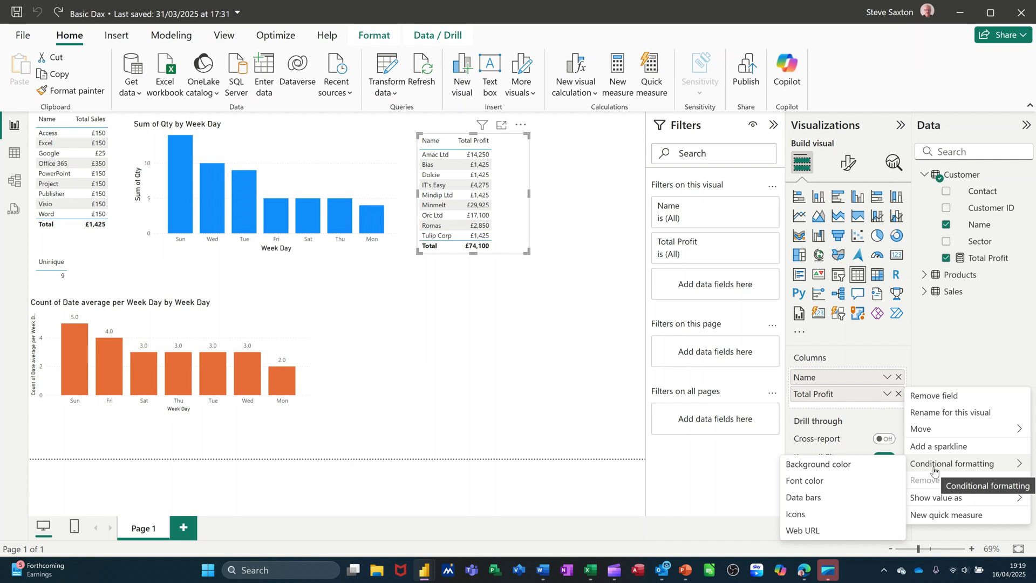
pyautogui.click(829, 465)
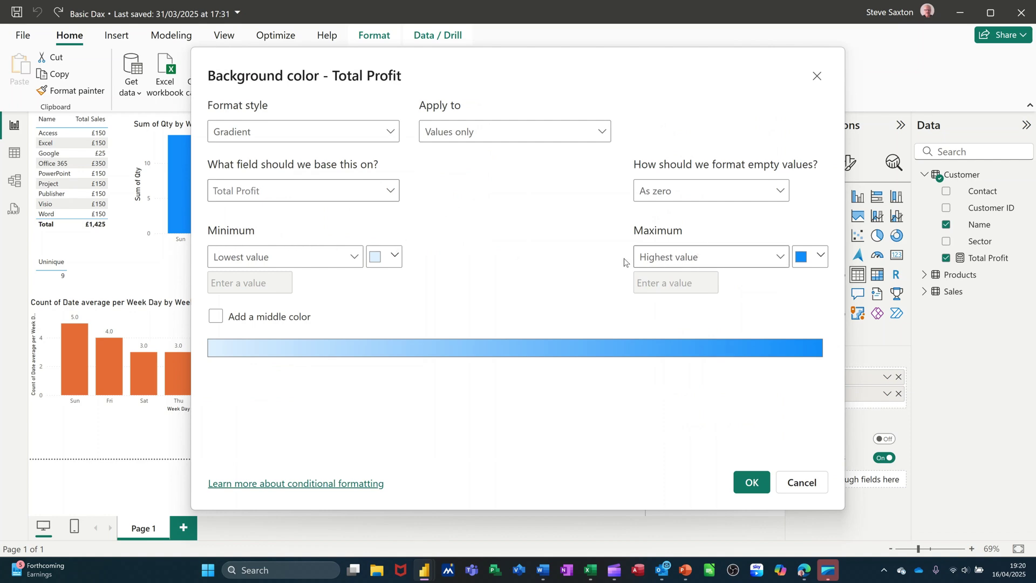
pyautogui.click(394, 257)
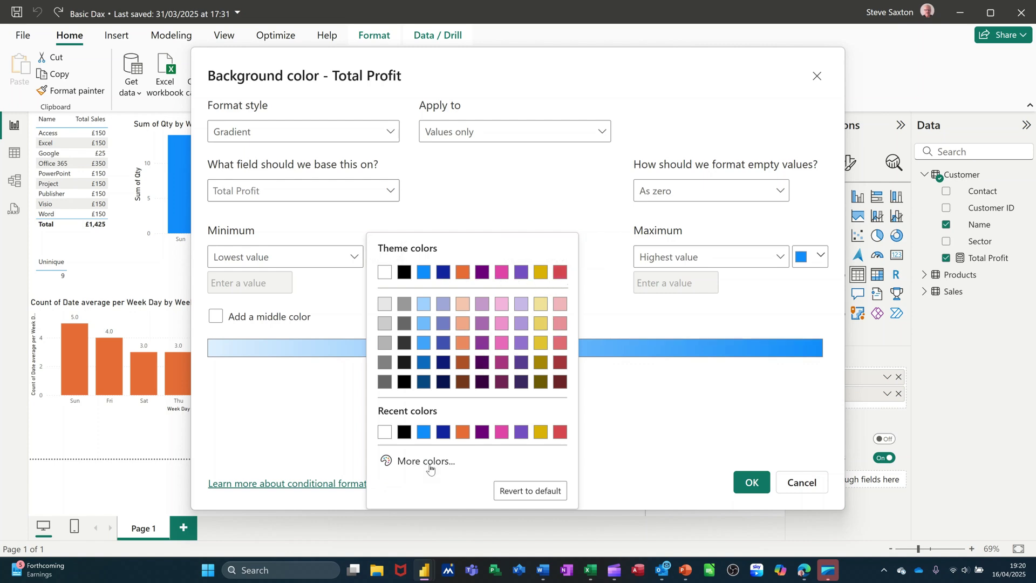
pyautogui.click(410, 462)
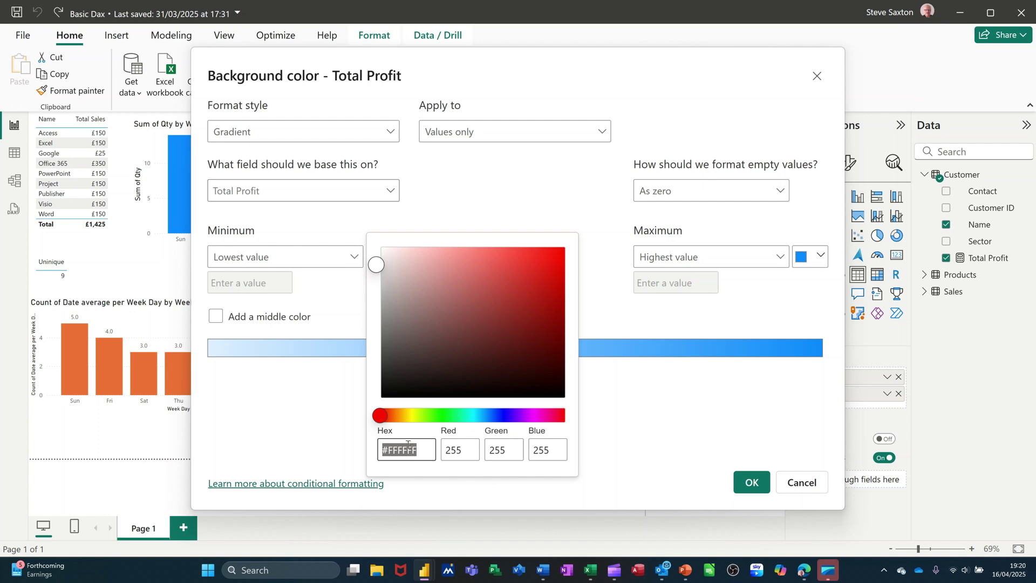
pyautogui.click(555, 253)
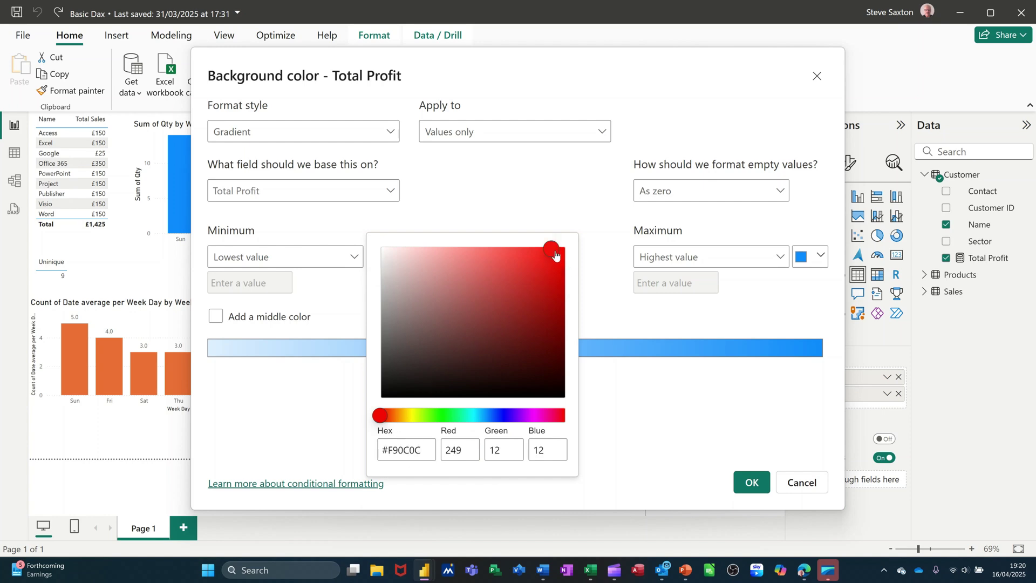
pyautogui.click(595, 429)
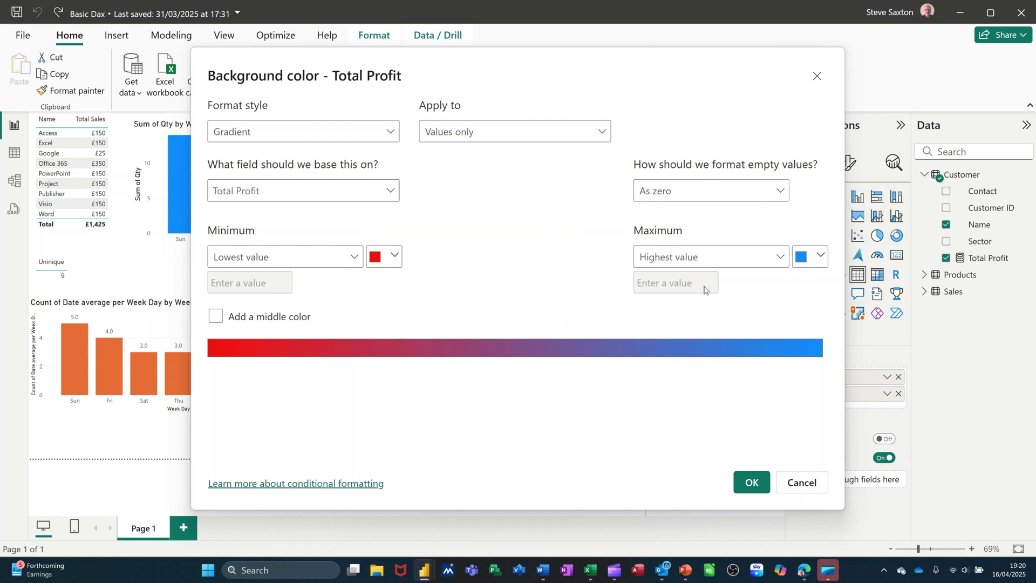
# Set the gradient's maximum colour to green #63EF17.
pyautogui.click(821, 258)
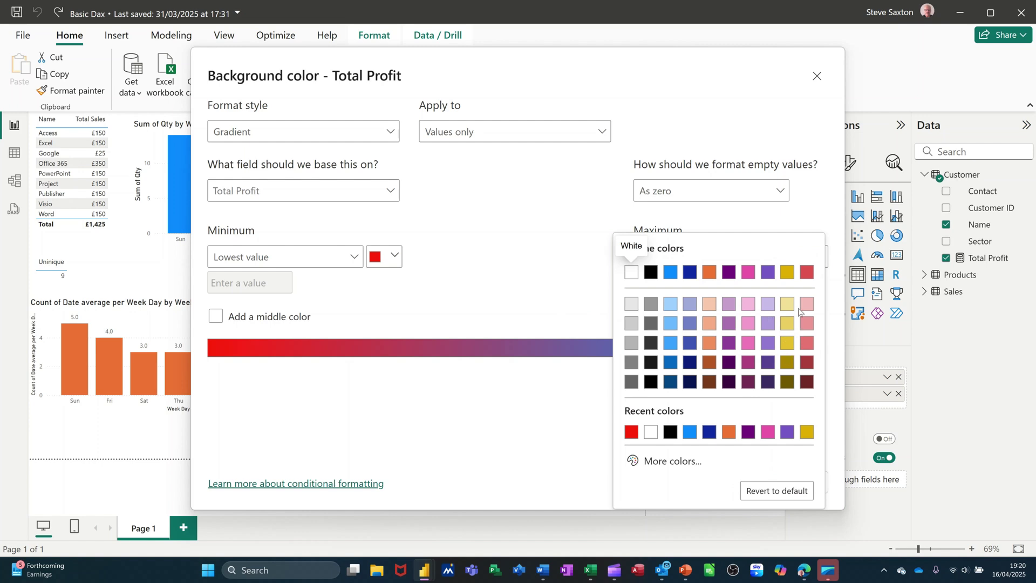
pyautogui.click(664, 462)
pyautogui.click(678, 415)
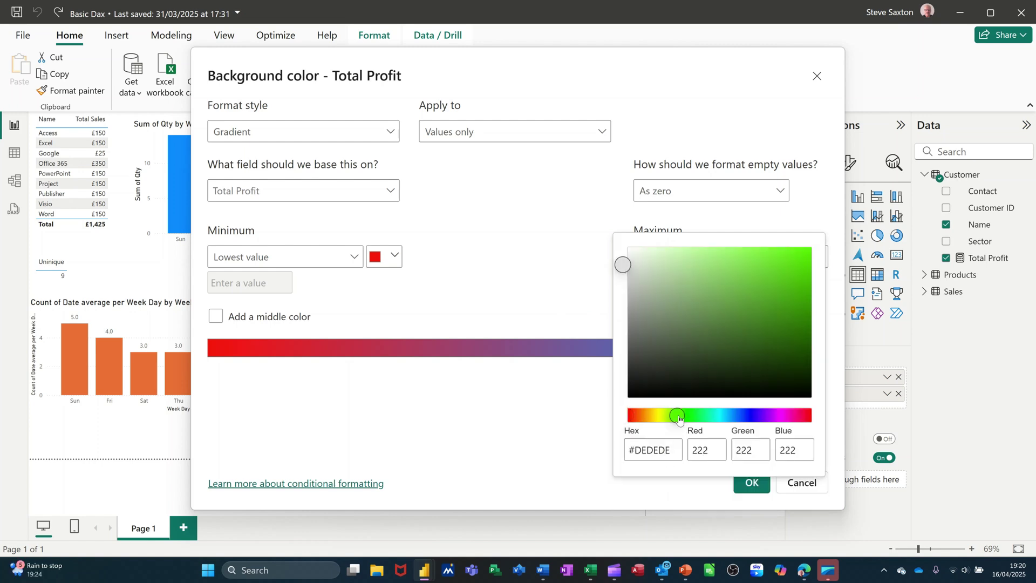
pyautogui.click(789, 255)
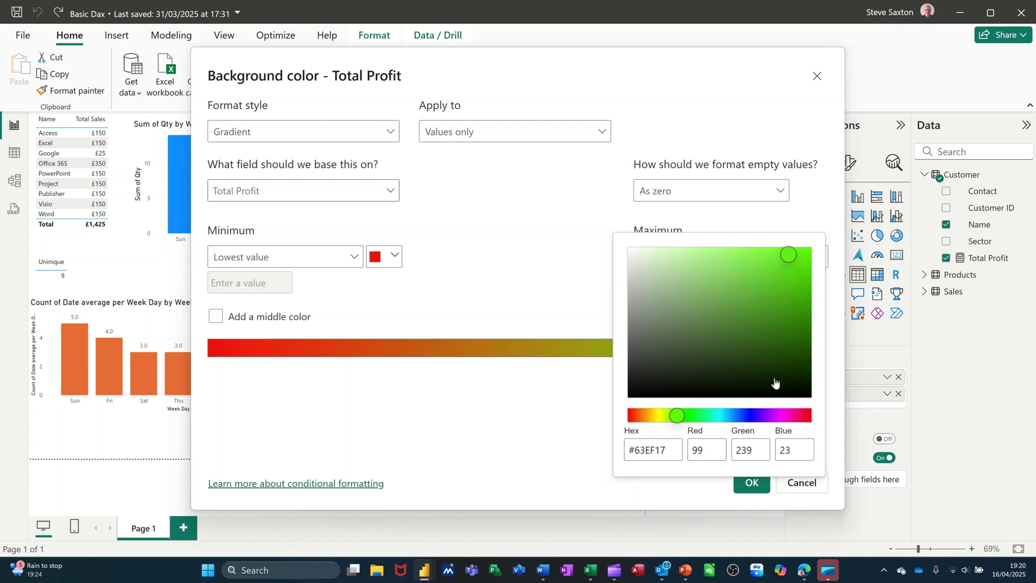
pyautogui.click(576, 460)
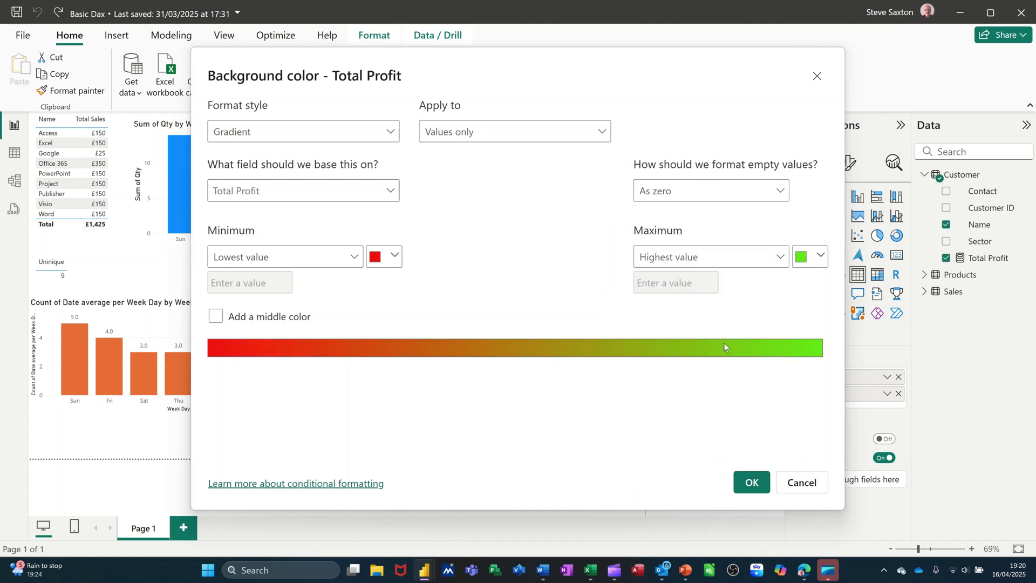
# Apply the red-to-green gradient, then reopen Total Profit's background colour rules.
pyautogui.click(746, 486)
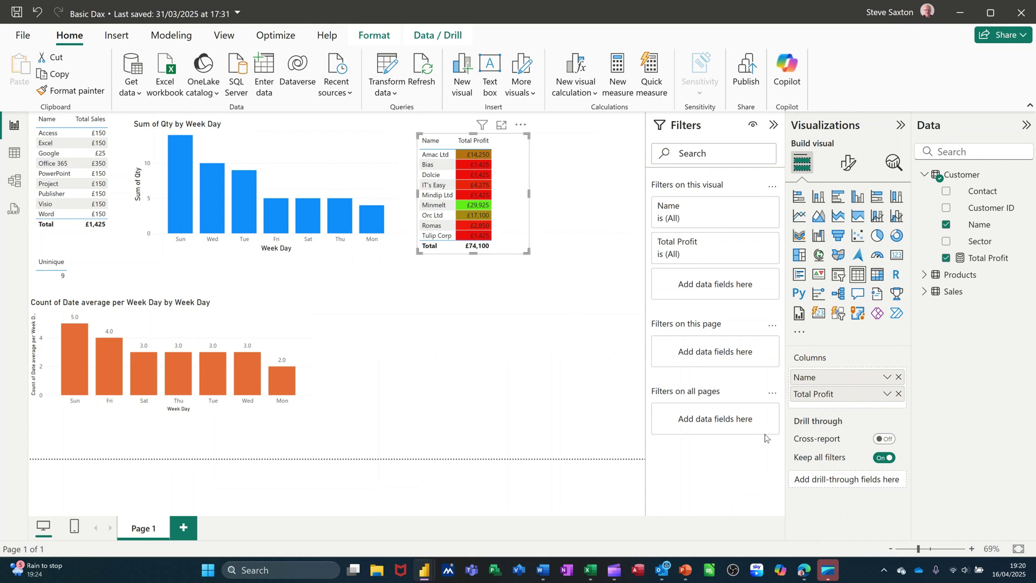
pyautogui.rightClick(816, 399)
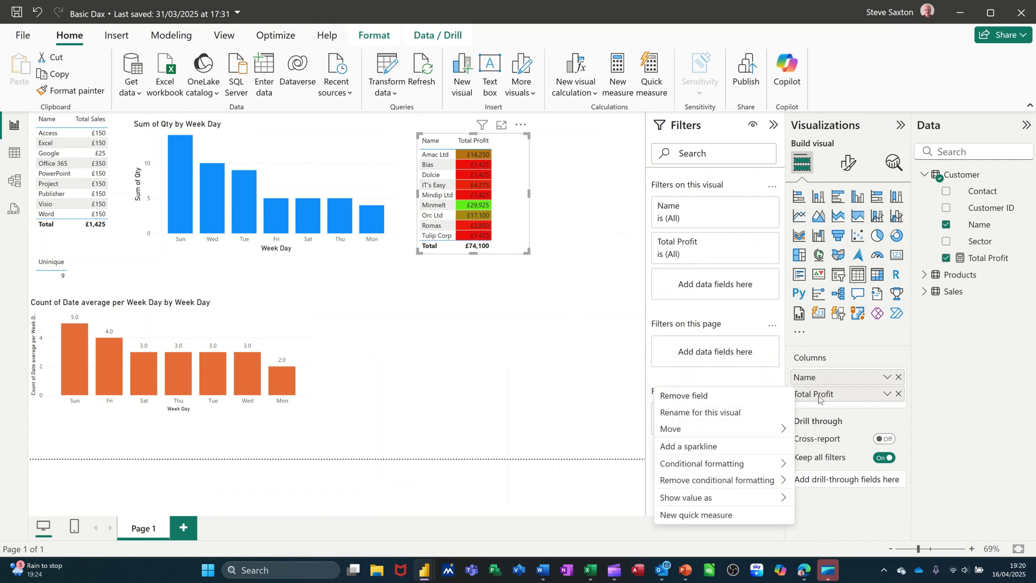
pyautogui.moveTo(778, 463)
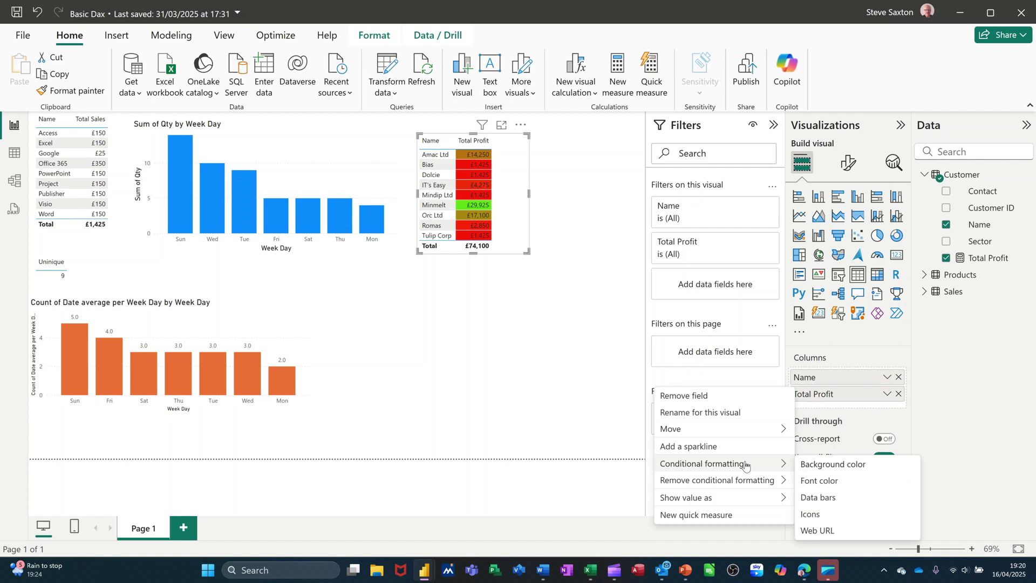
pyautogui.click(836, 465)
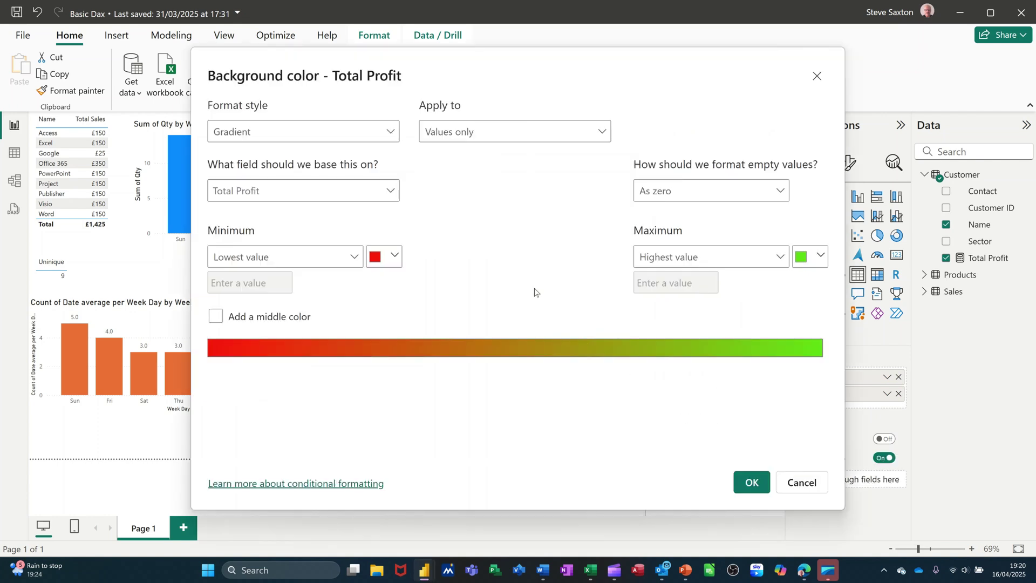
# Add a yellow (#F8F006) middle colour to the gradient and apply it.
pyautogui.click(217, 317)
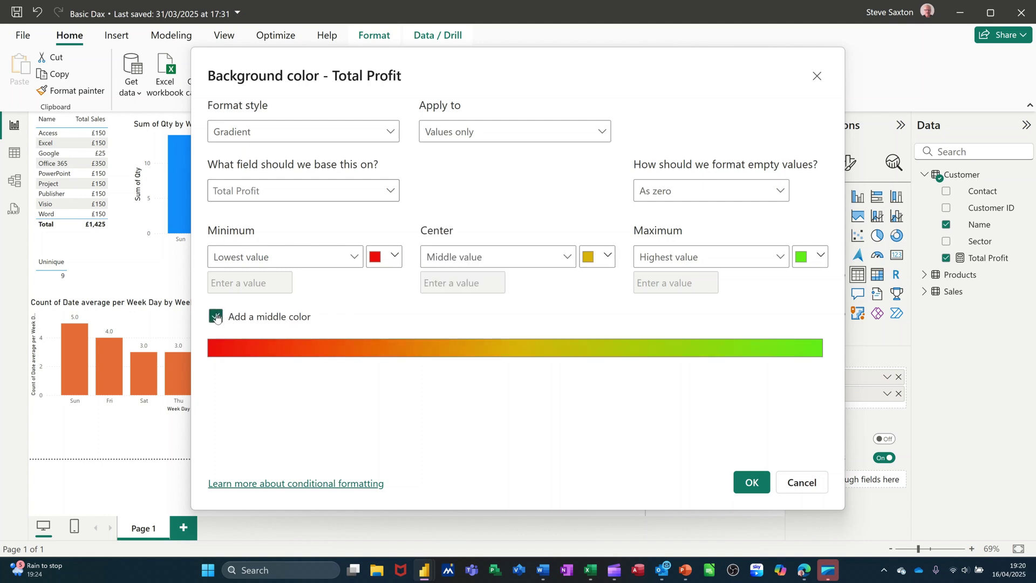
pyautogui.click(606, 258)
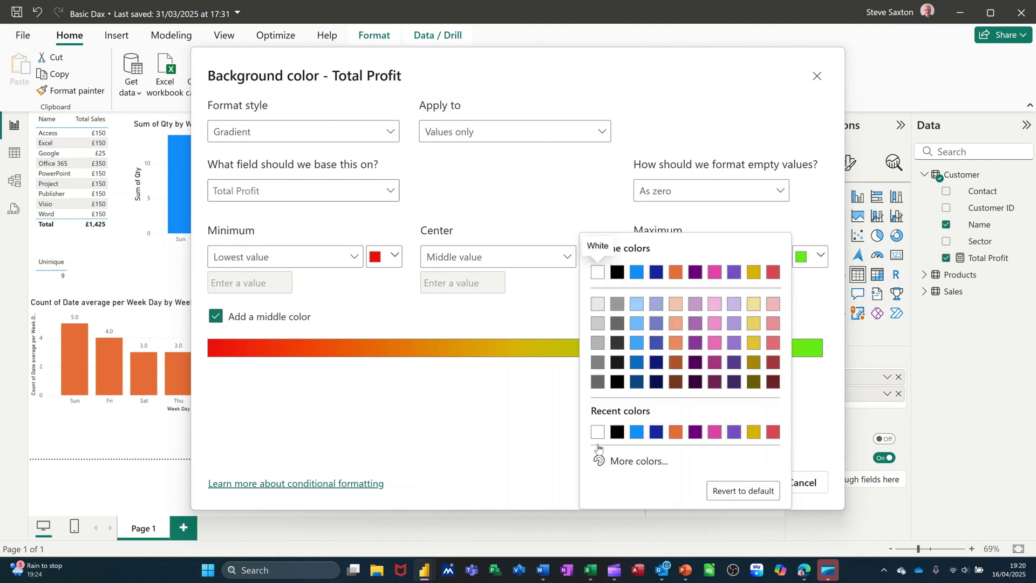
pyautogui.click(615, 461)
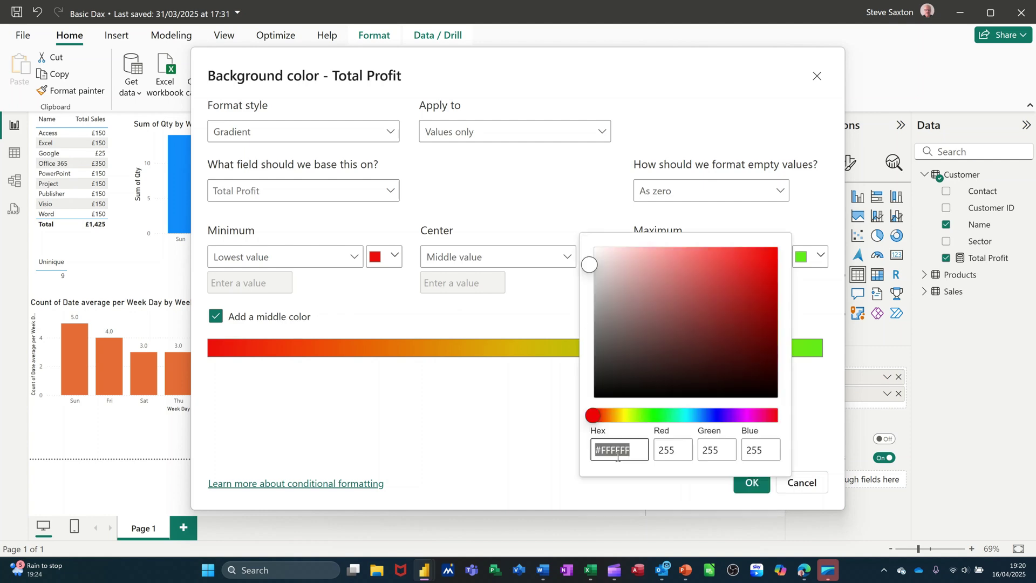
pyautogui.click(628, 417)
pyautogui.moveTo(628, 419); pyautogui.dragTo(625, 419)
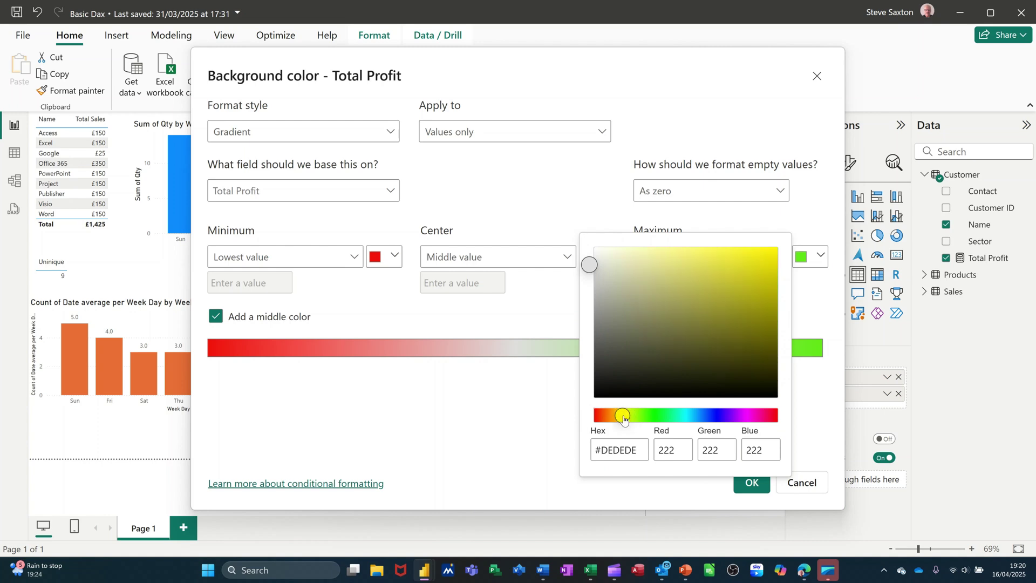
pyautogui.click(773, 256)
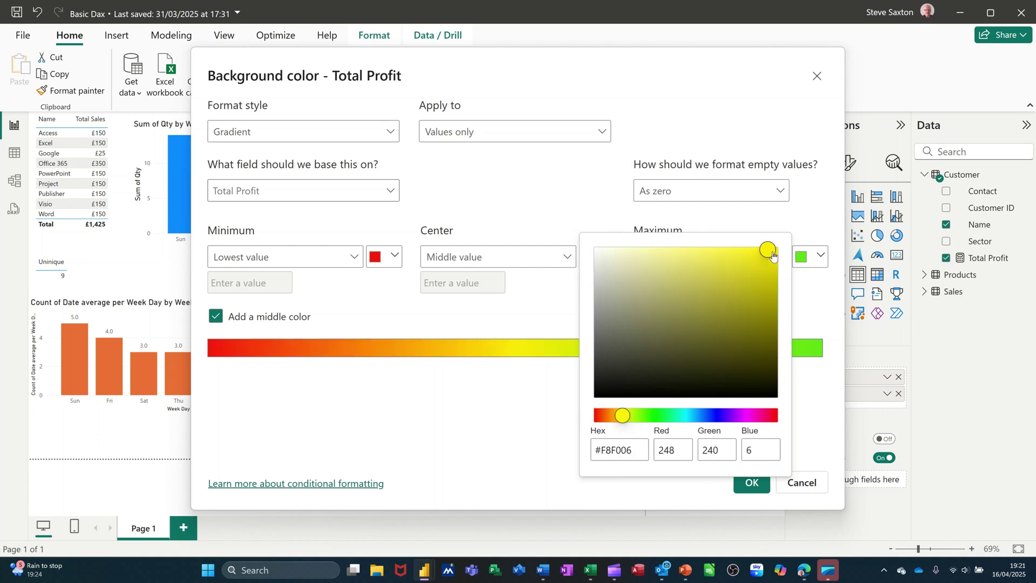
pyautogui.click(509, 419)
pyautogui.click(751, 481)
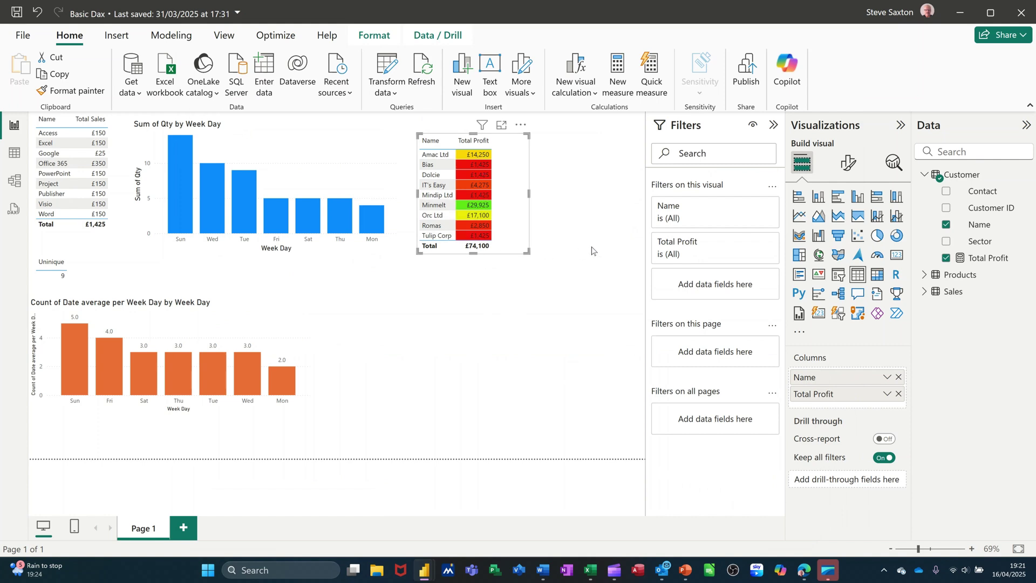
# Undo both background colour changes and bring up Total Profit's Conditional formatting submenu.
pyautogui.hotkey('ctrl', 'z')
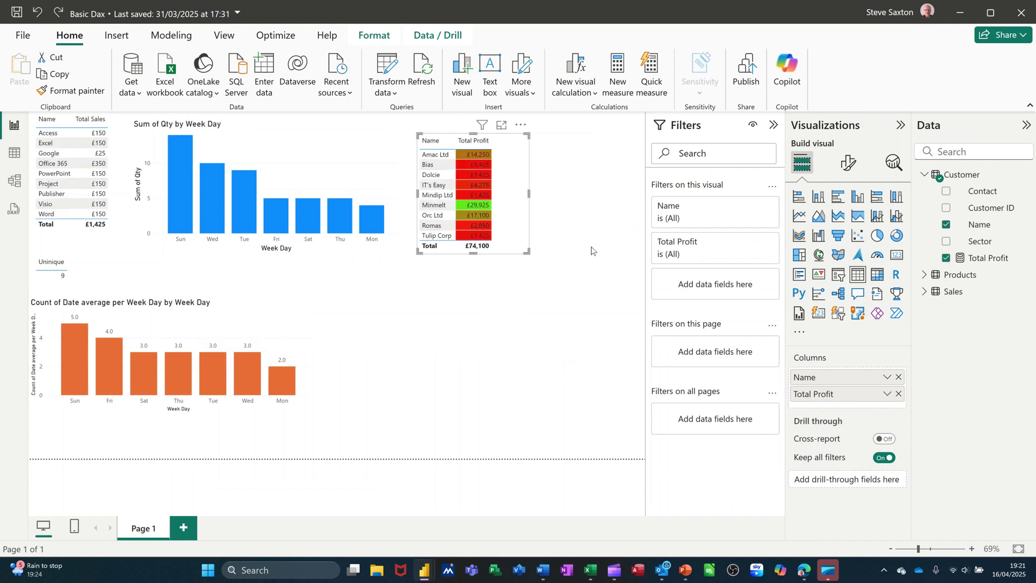
pyautogui.hotkey('ctrl', 'z')
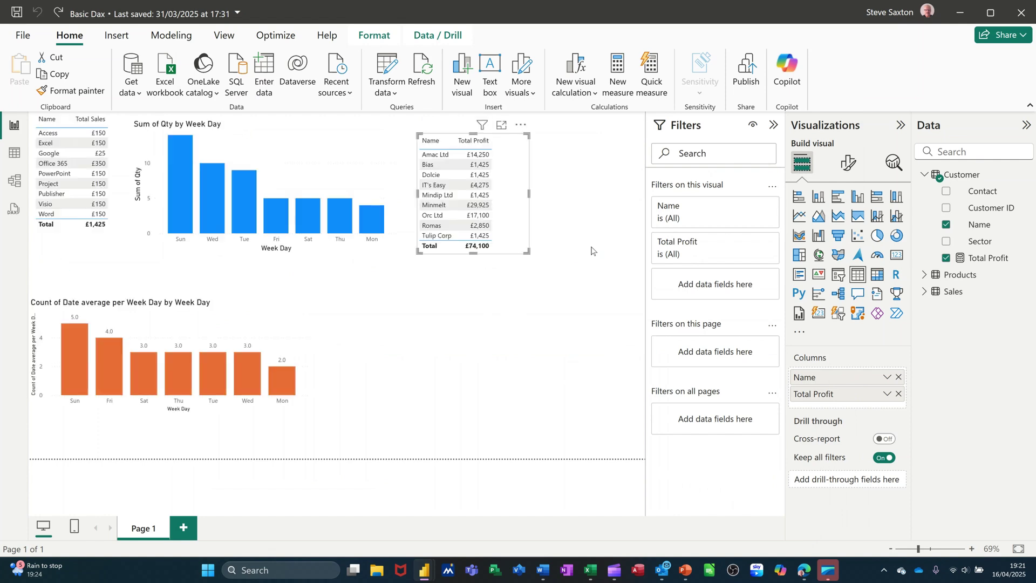
pyautogui.rightClick(814, 397)
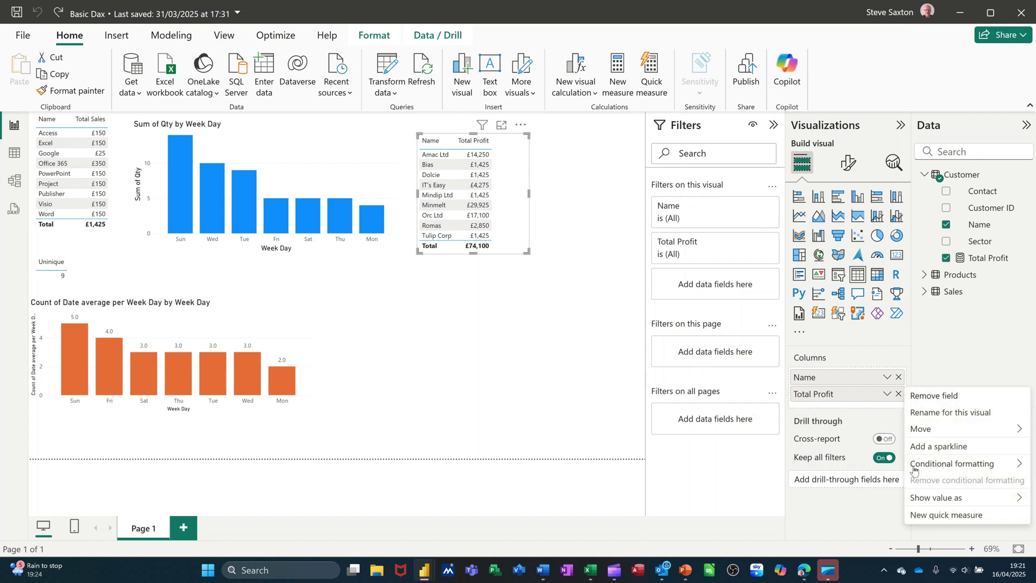
pyautogui.moveTo(927, 471)
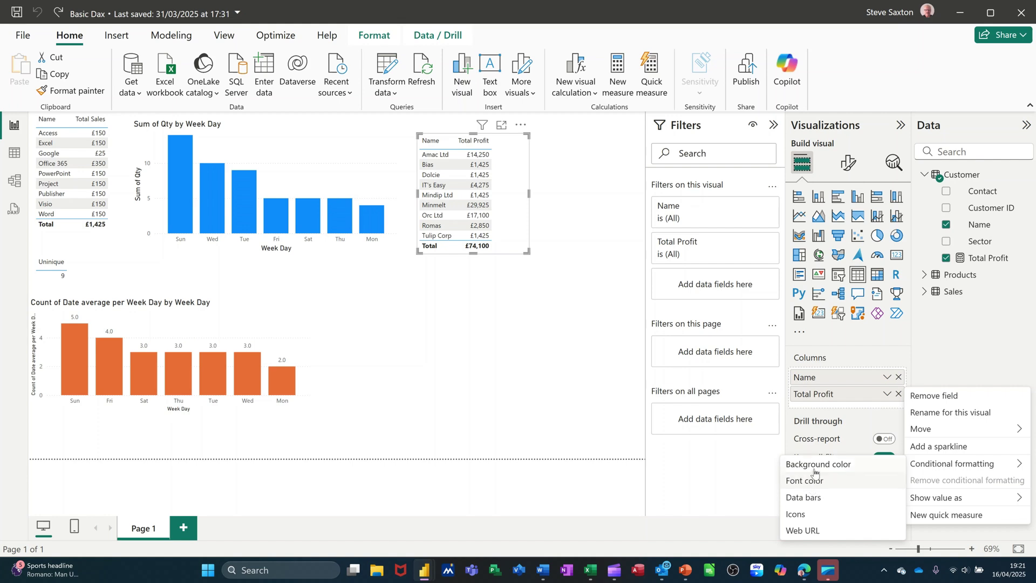
# Add data bars to Total Profit with a custom maximum of 3000.
pyautogui.click(821, 502)
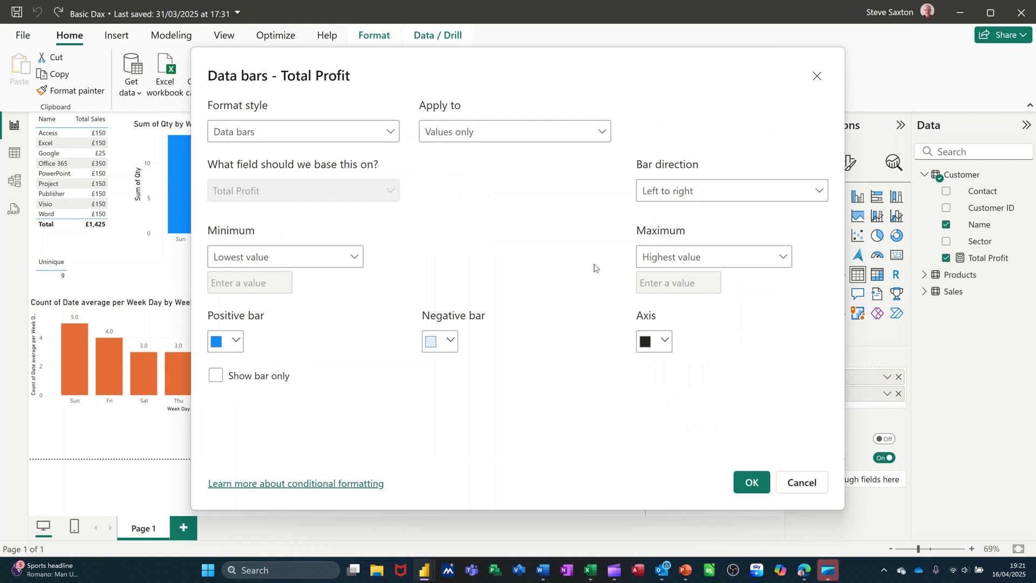
pyautogui.click(354, 257)
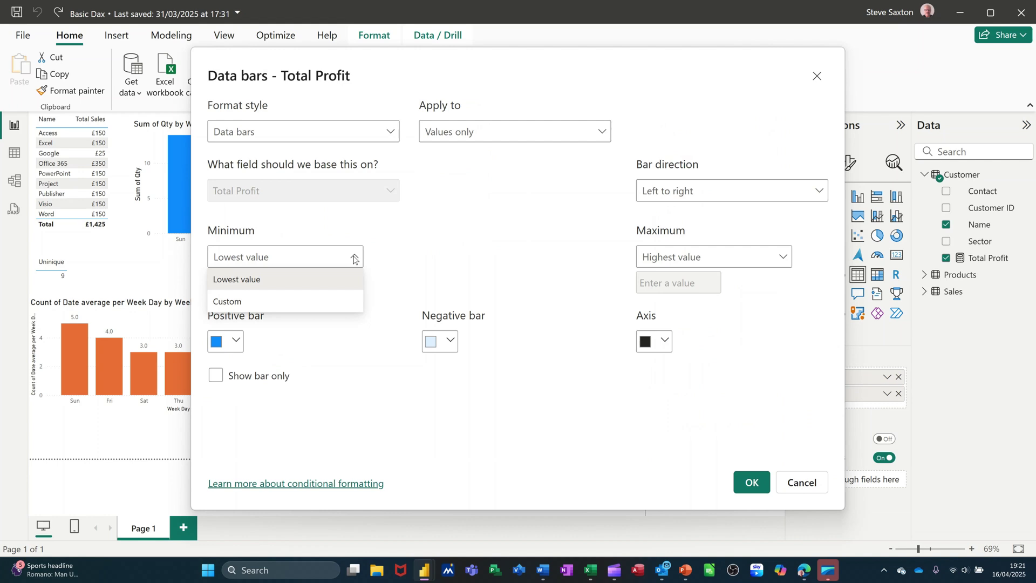
pyautogui.click(354, 257)
pyautogui.click(782, 258)
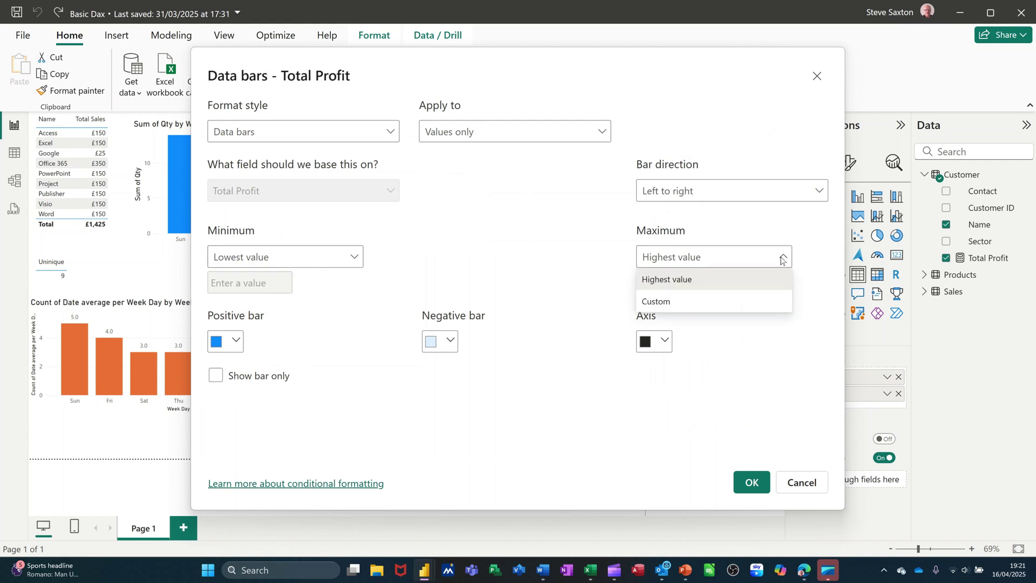
pyautogui.click(679, 302)
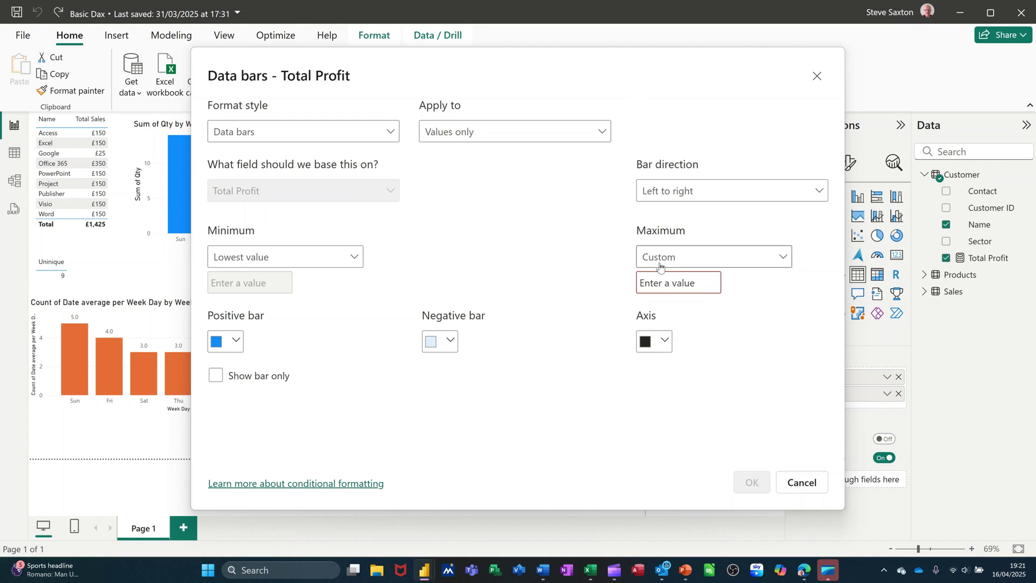
pyautogui.moveTo(643, 54); pyautogui.dragTo(653, 131)
pyautogui.click(690, 354)
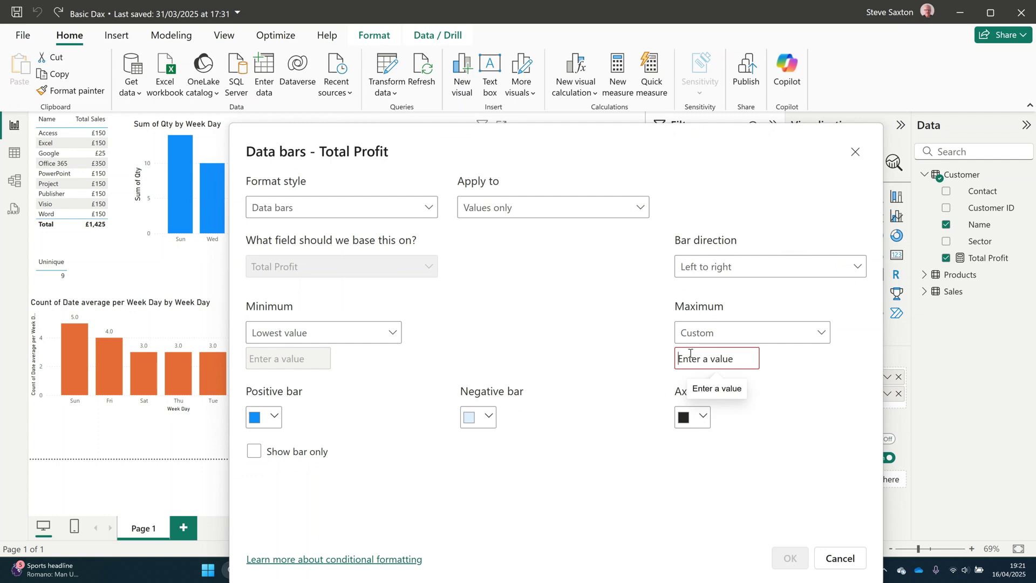
pyautogui.write('3000')
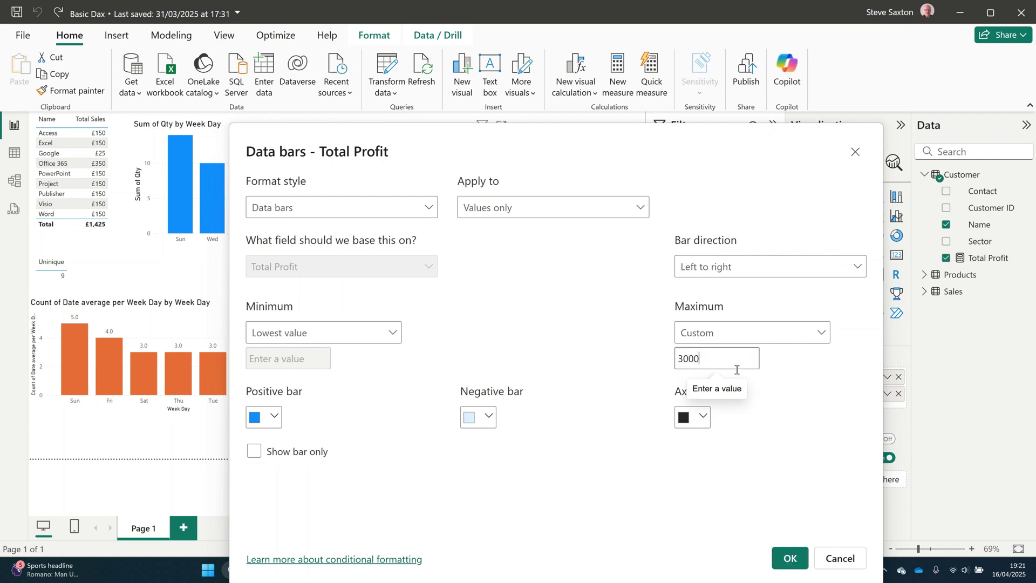
# Set a custom data bar minimum of 0 and apply the bars.
pyautogui.click(369, 338)
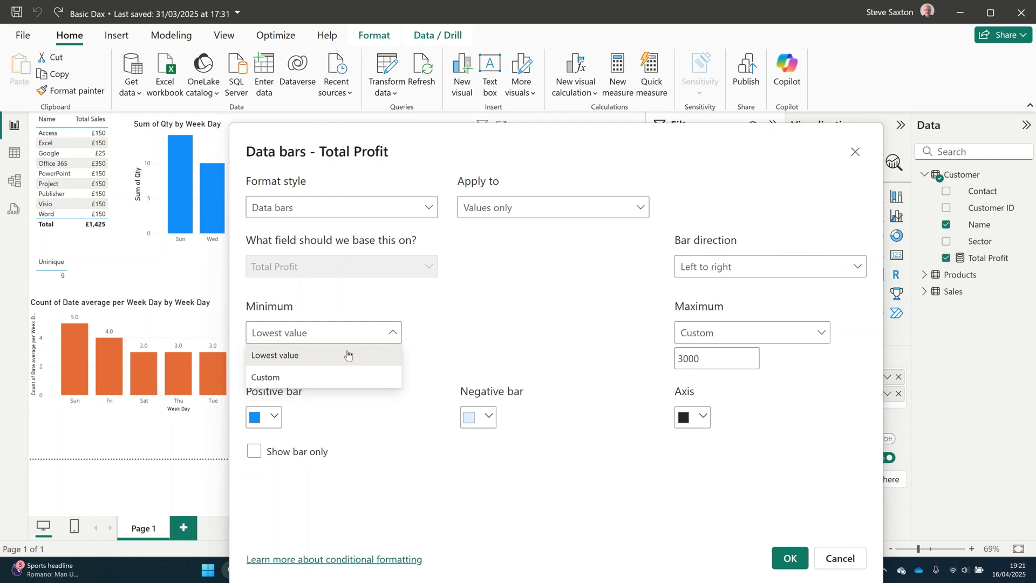
pyautogui.click(334, 377)
pyautogui.click(319, 358)
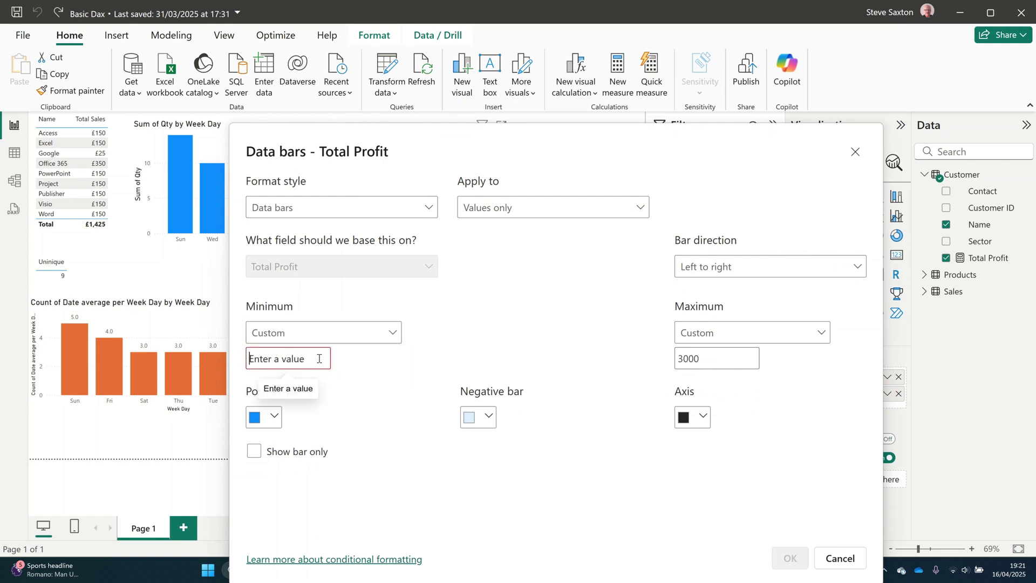
pyautogui.write('0')
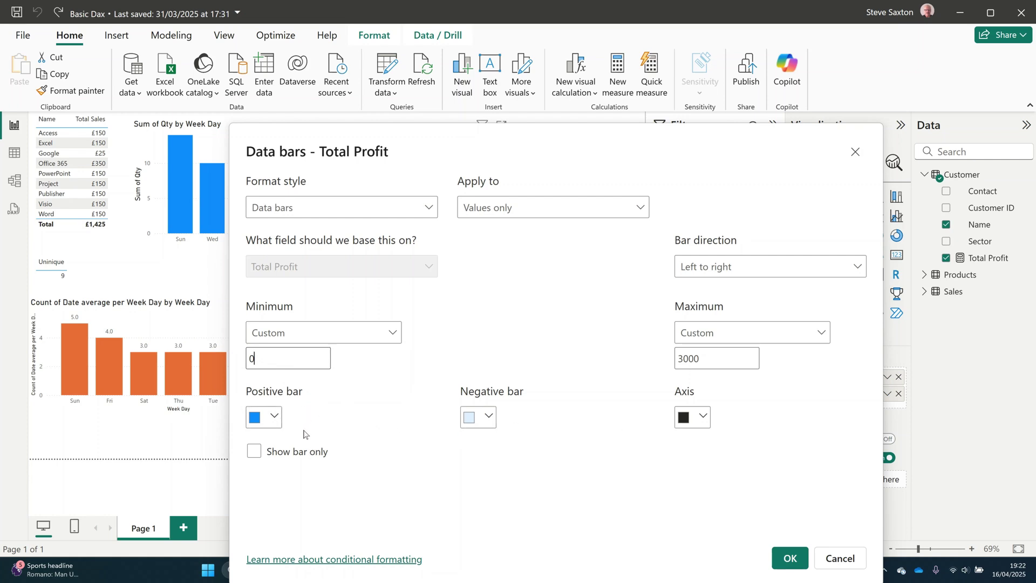
pyautogui.click(789, 559)
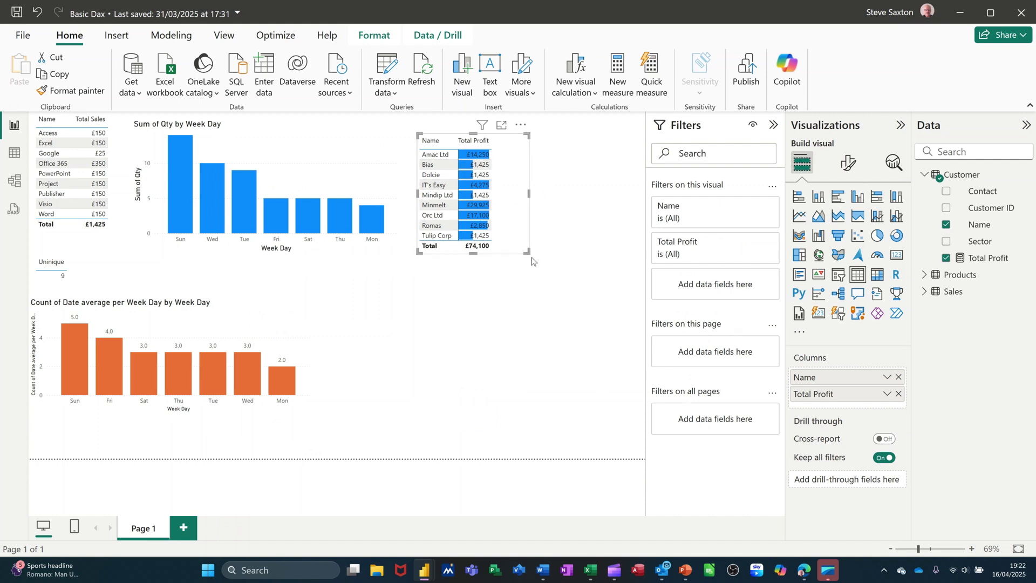
# Widen the table visual, undo the data bars, and show Total Profit's Conditional formatting submenu.
pyautogui.moveTo(529, 252); pyautogui.dragTo(564, 252)
pyautogui.hotkey('ctrl', 'z')
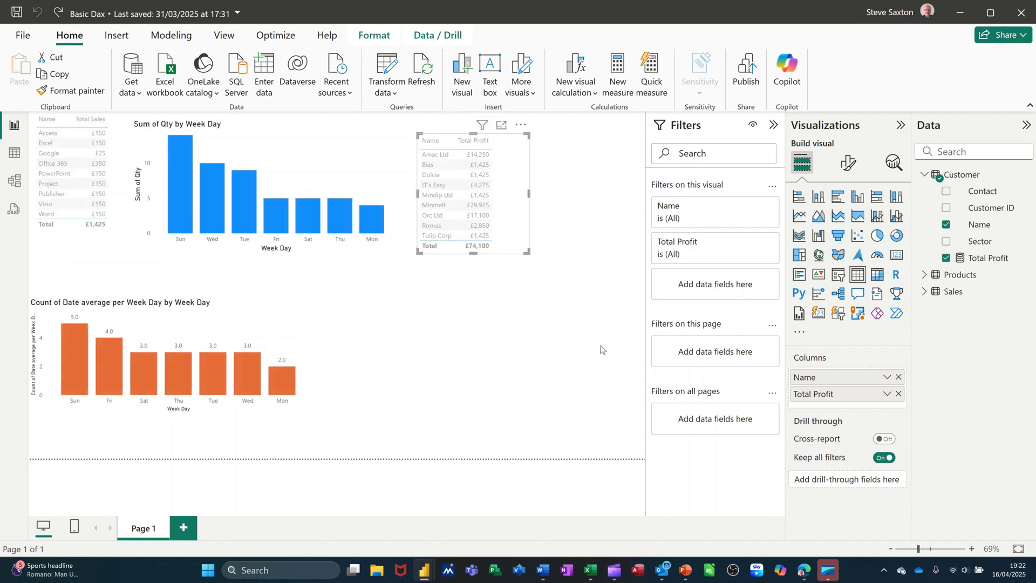
pyautogui.rightClick(829, 399)
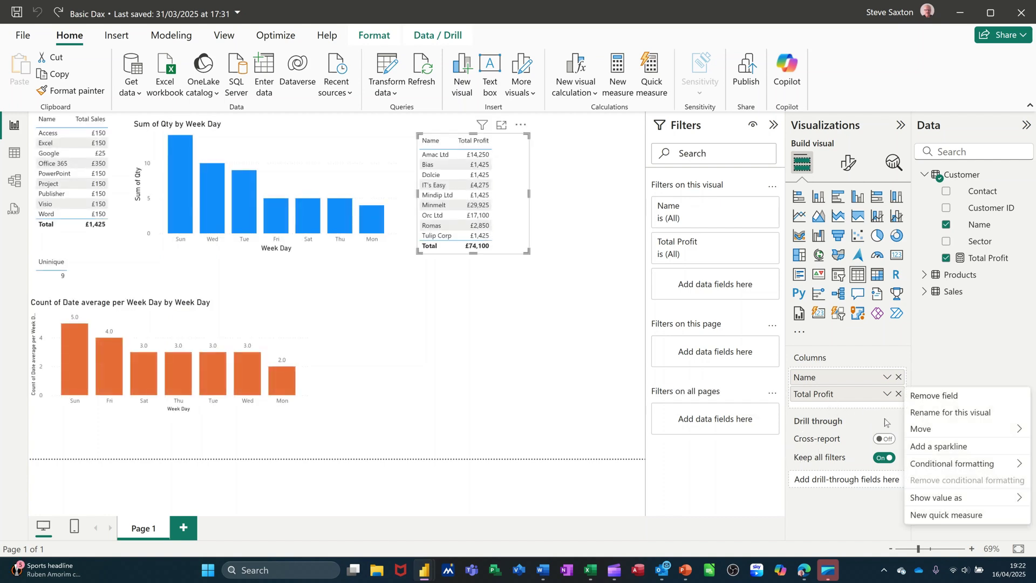
pyautogui.moveTo(931, 468)
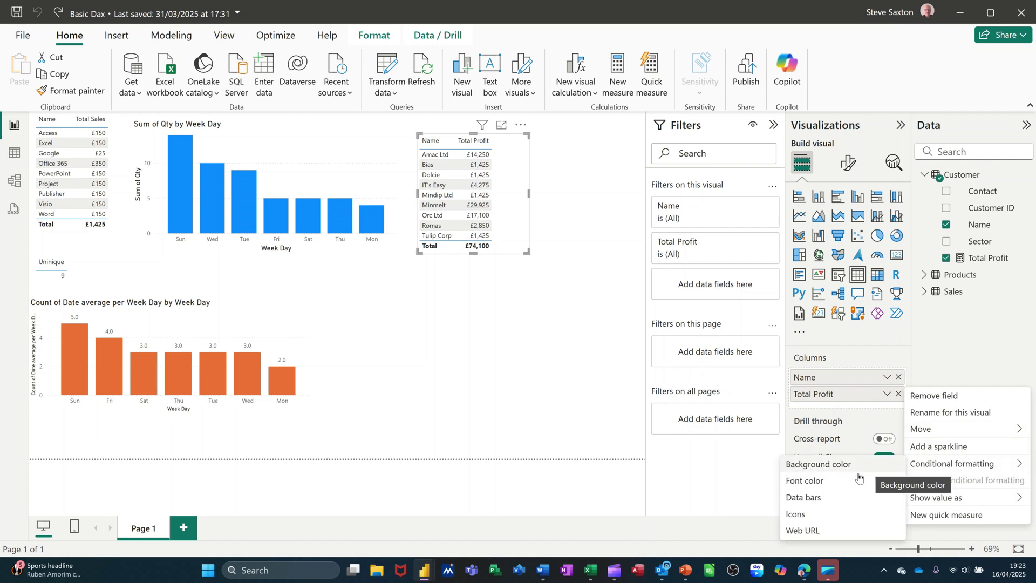
# Set up Rules-style icons for Total Profit with Number lower bounds on all three rules.
pyautogui.click(809, 517)
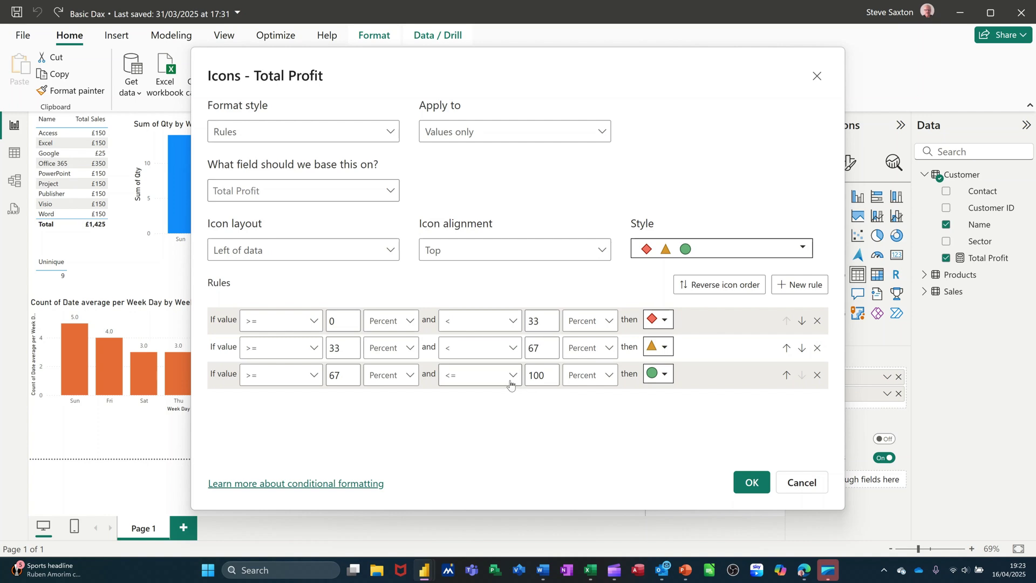
pyautogui.click(392, 135)
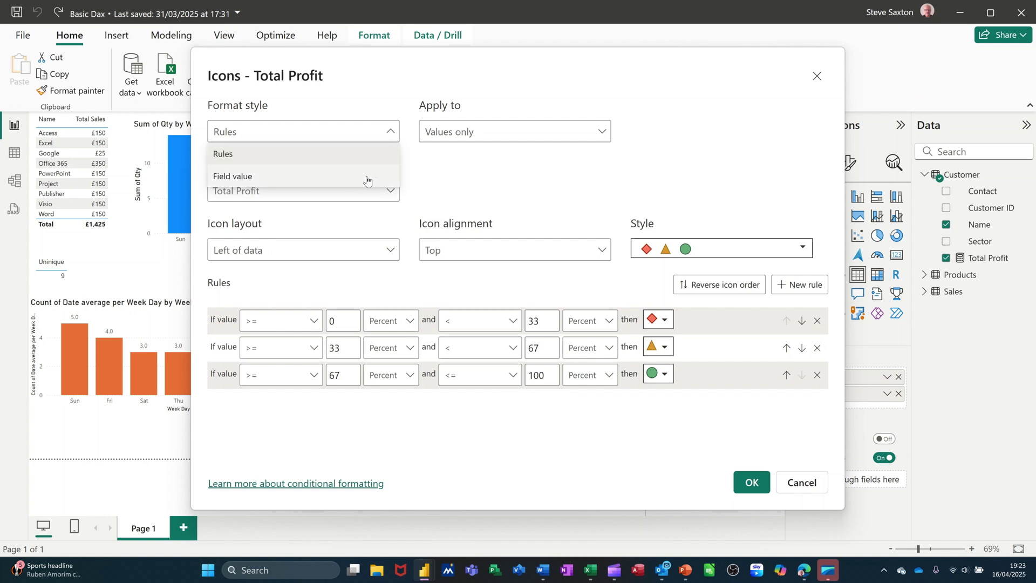
pyautogui.click(379, 154)
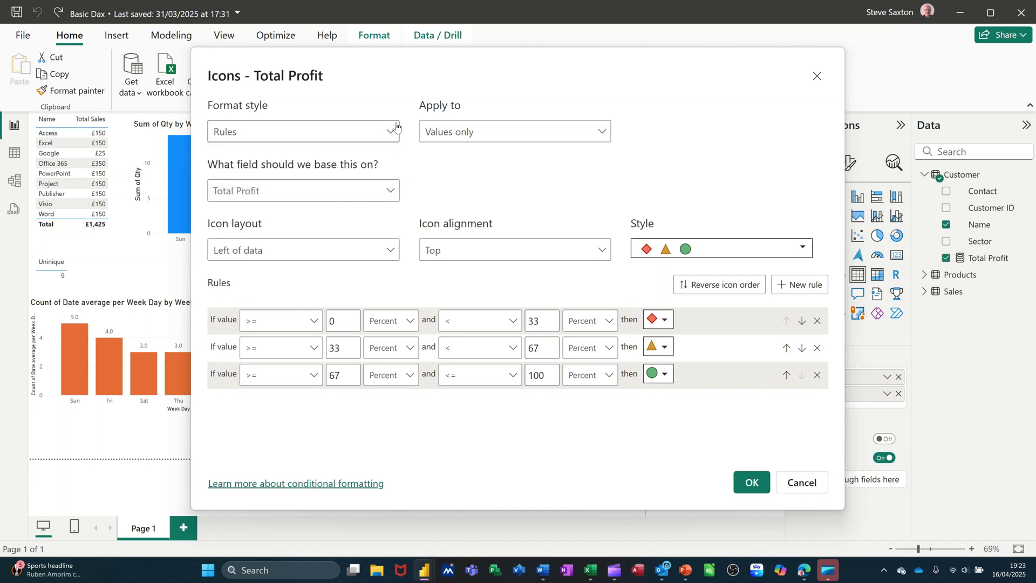
pyautogui.click(413, 325)
pyautogui.click(397, 344)
pyautogui.click(413, 351)
pyautogui.click(383, 371)
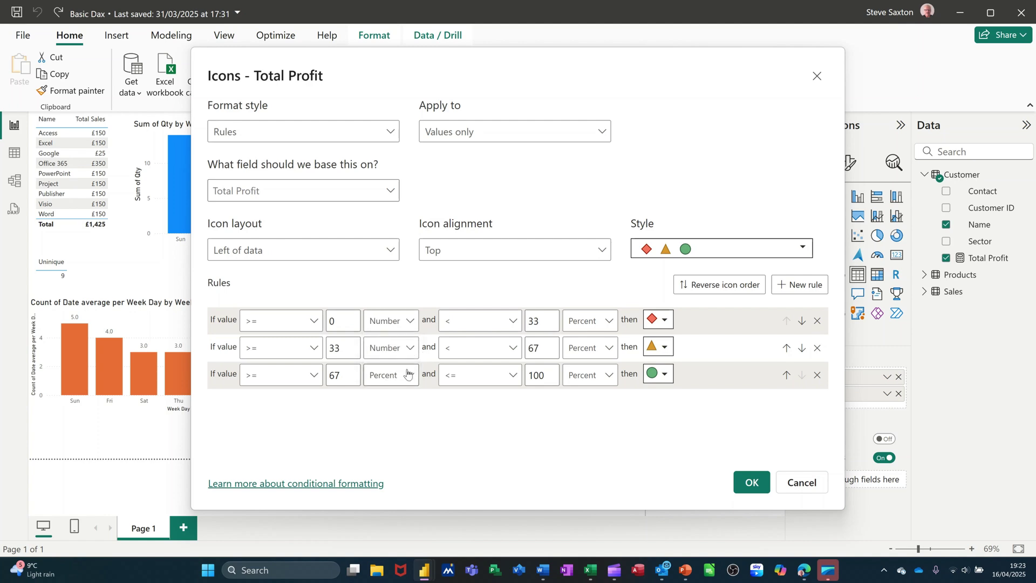
pyautogui.click(409, 375)
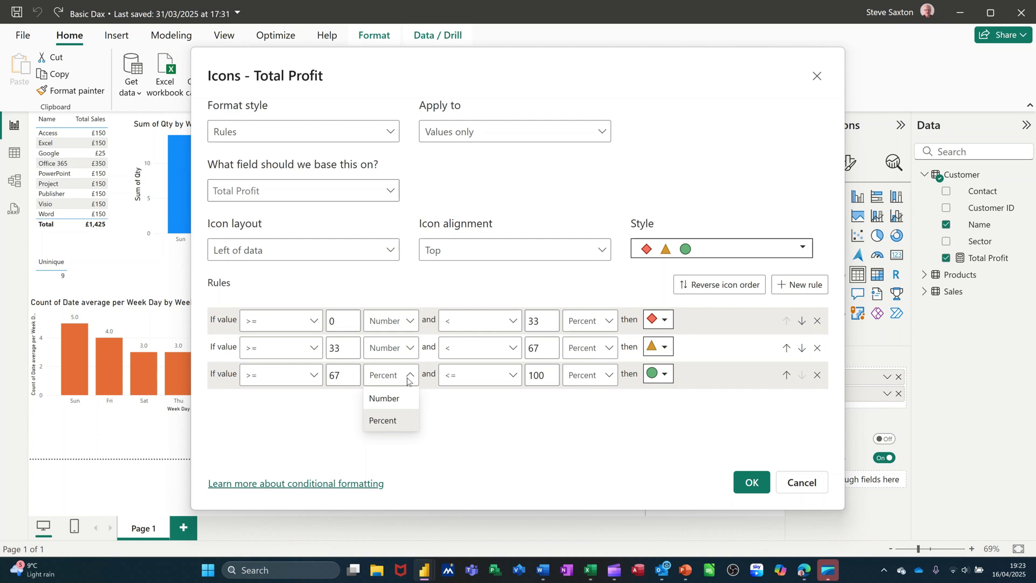
pyautogui.click(385, 396)
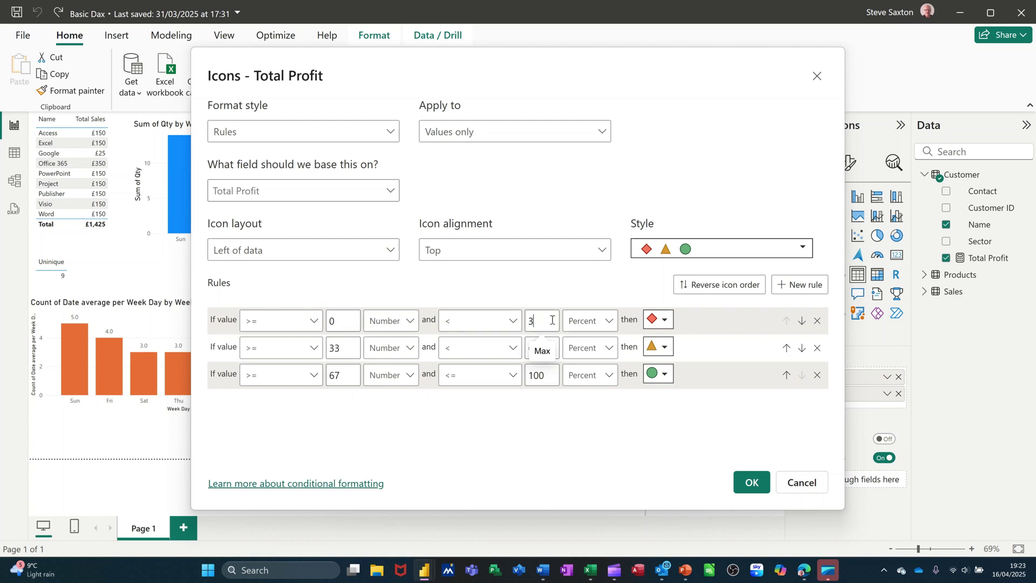
# Enter the icon rule ranges 0–500, 500–10000 and 10000–30000.
pyautogui.press('BackSpace')
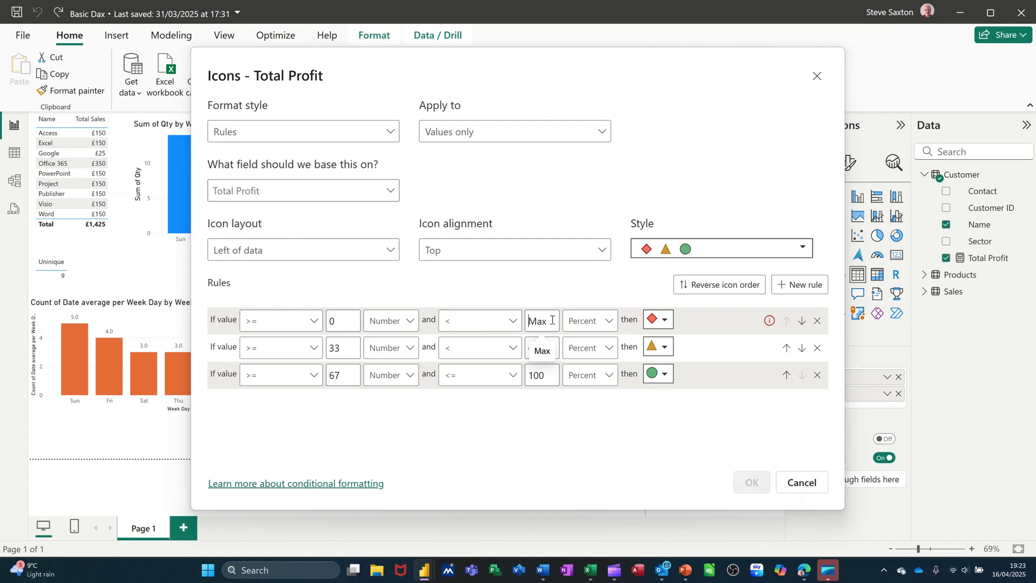
pyautogui.write('500')
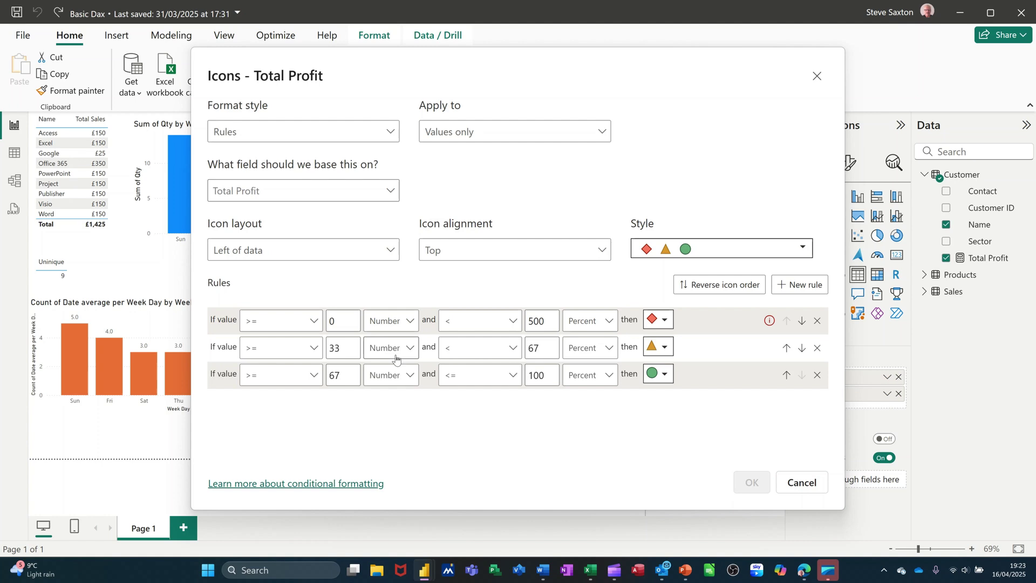
pyautogui.click(347, 344)
pyautogui.press('BackSpace')
pyautogui.press('BackSpace')
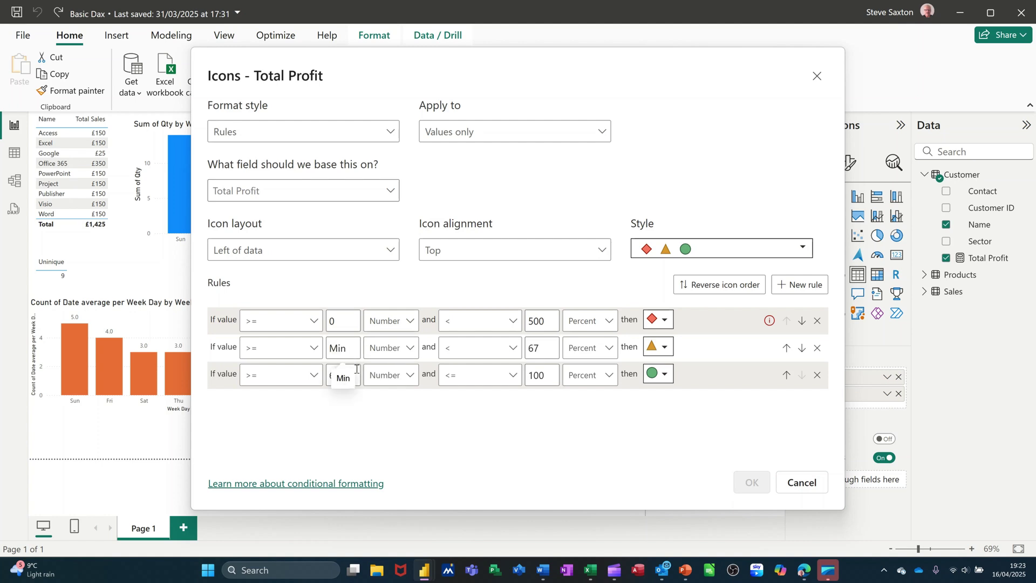
pyautogui.write('5')
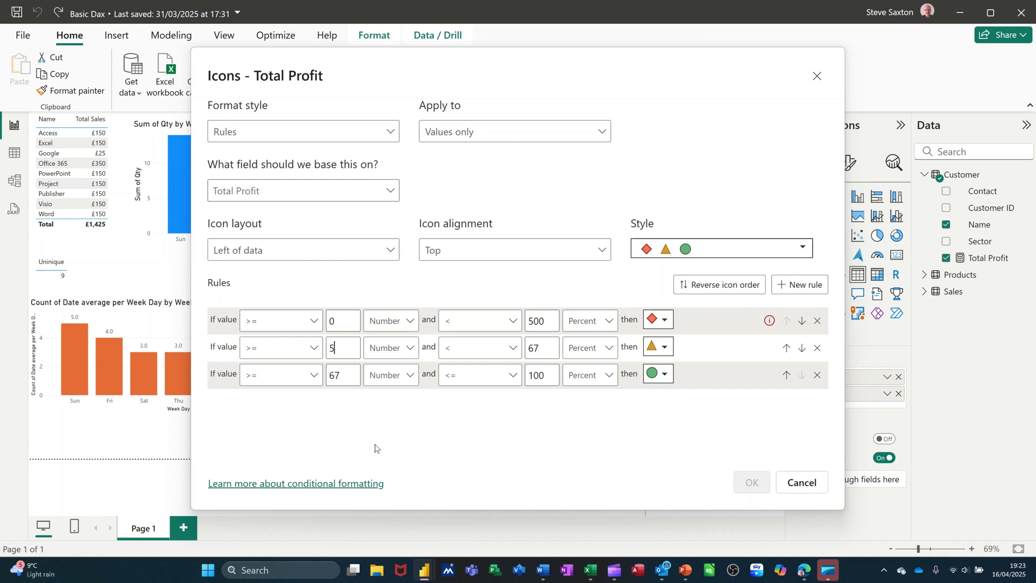
pyautogui.write('00')
pyautogui.click(547, 352)
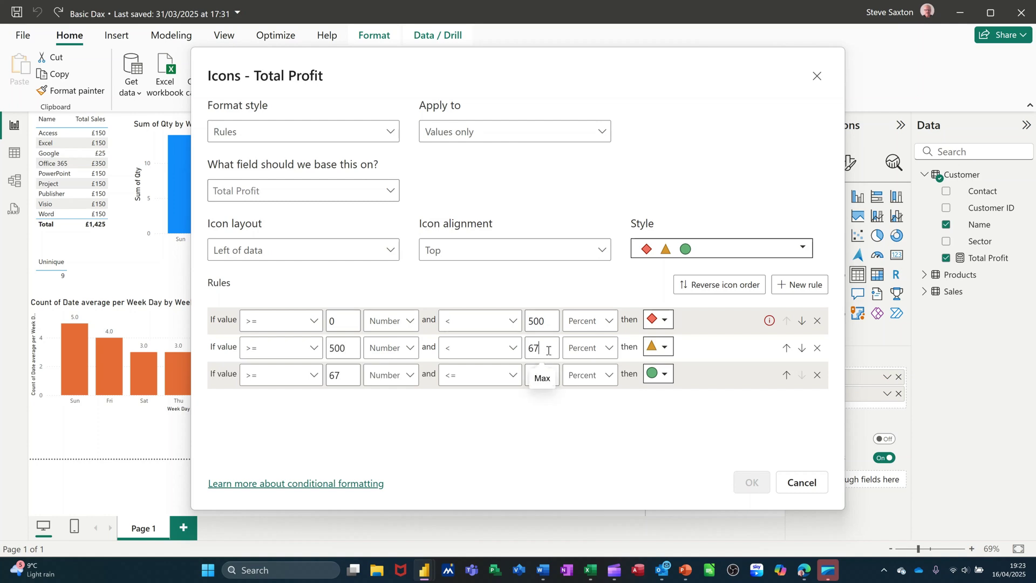
pyautogui.press('BackSpace')
pyautogui.write('10000')
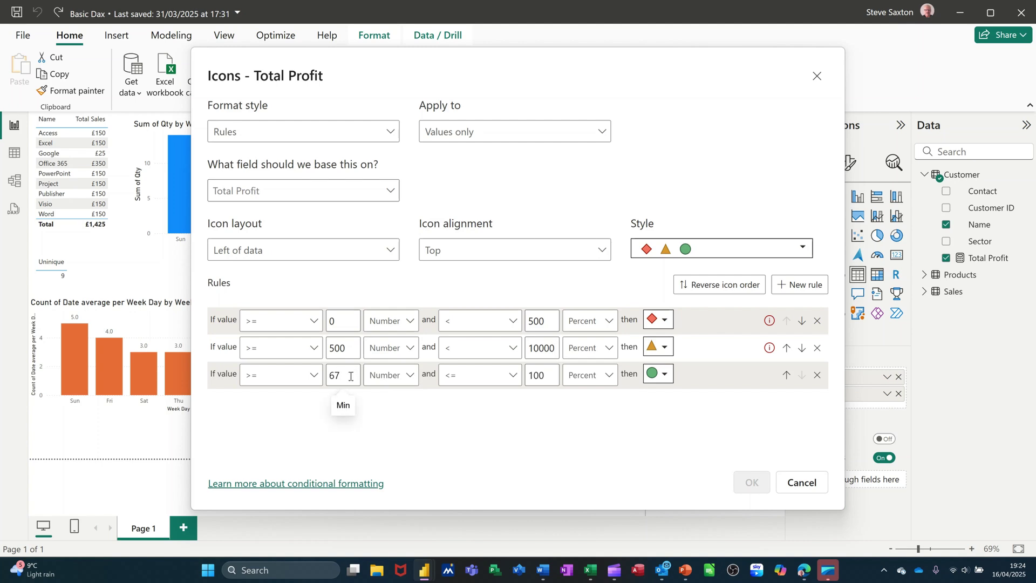
pyautogui.press('BackSpace')
pyautogui.write('10000')
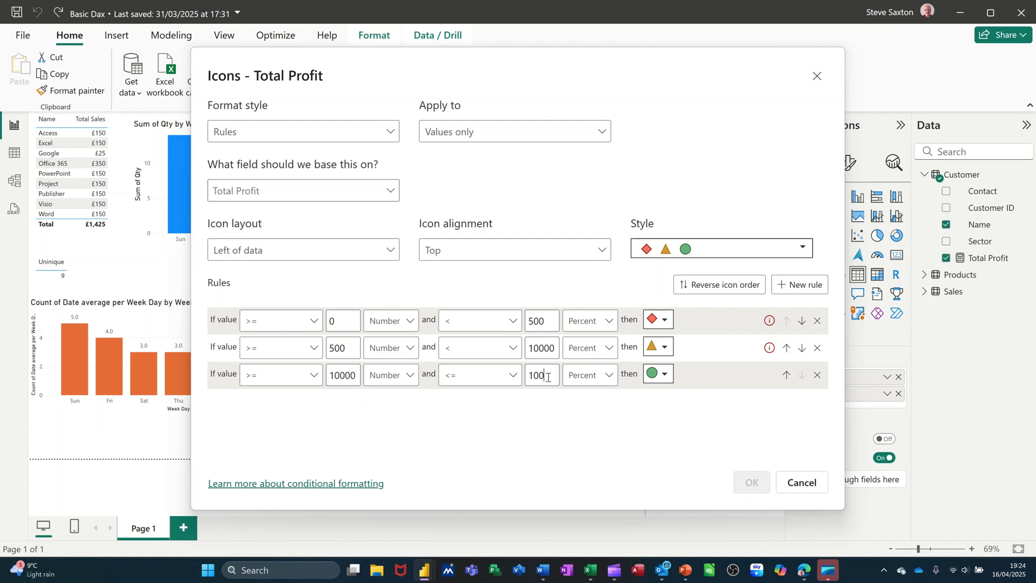
pyautogui.press('BackSpace')
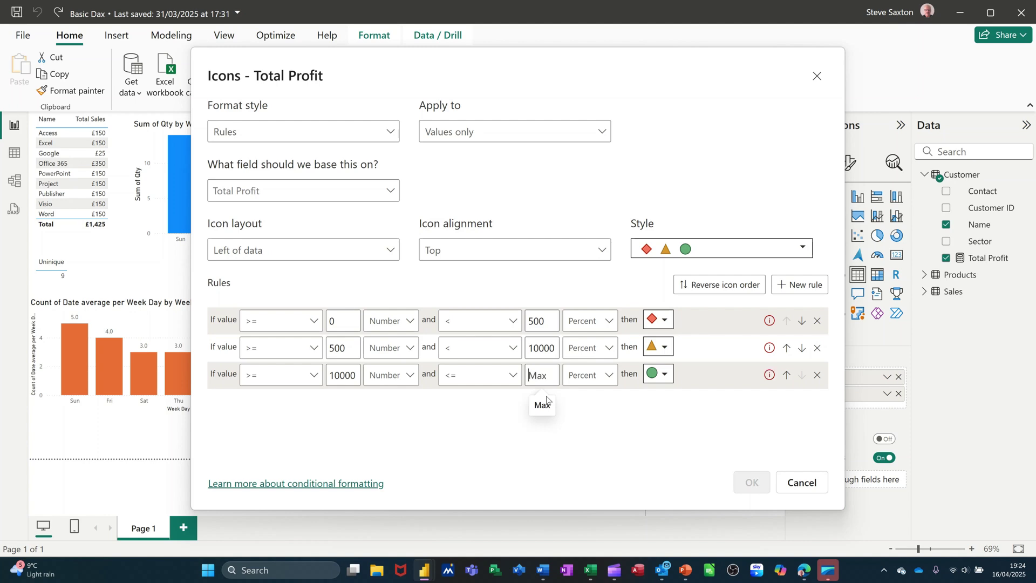
pyautogui.write('30000')
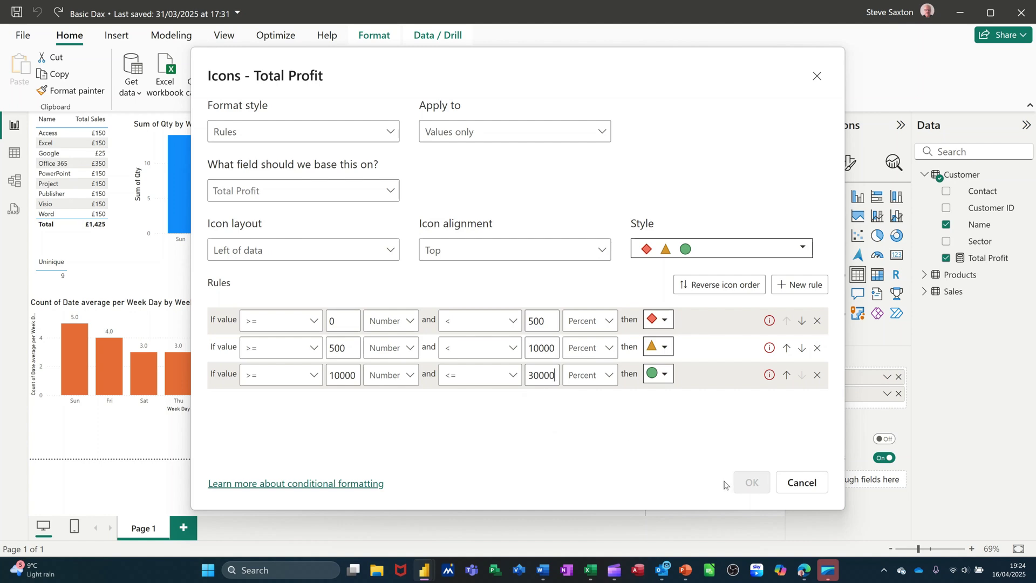
# Switch each icon rule's upper bound to Number as well.
pyautogui.click(610, 324)
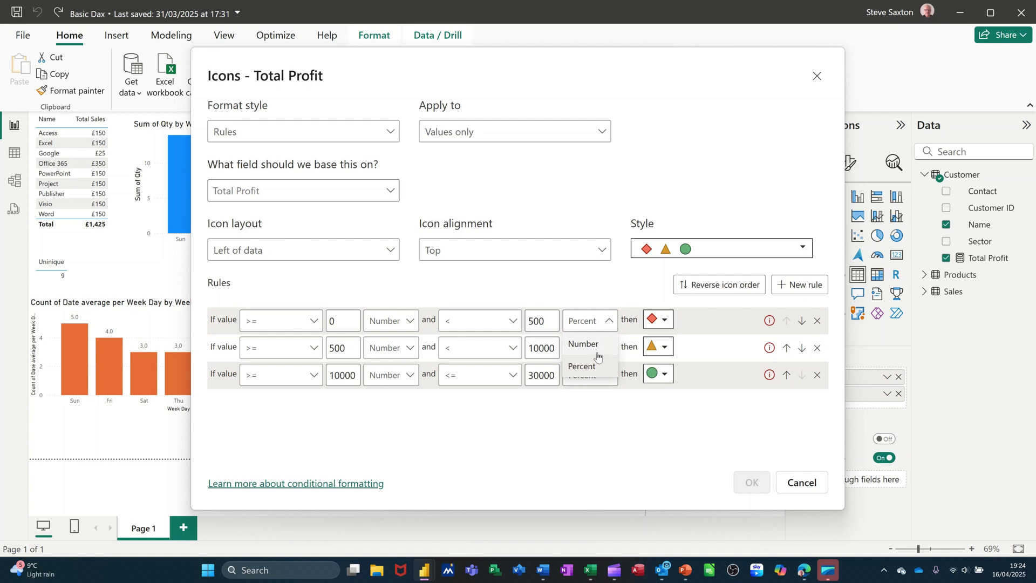
pyautogui.click(598, 345)
pyautogui.click(604, 353)
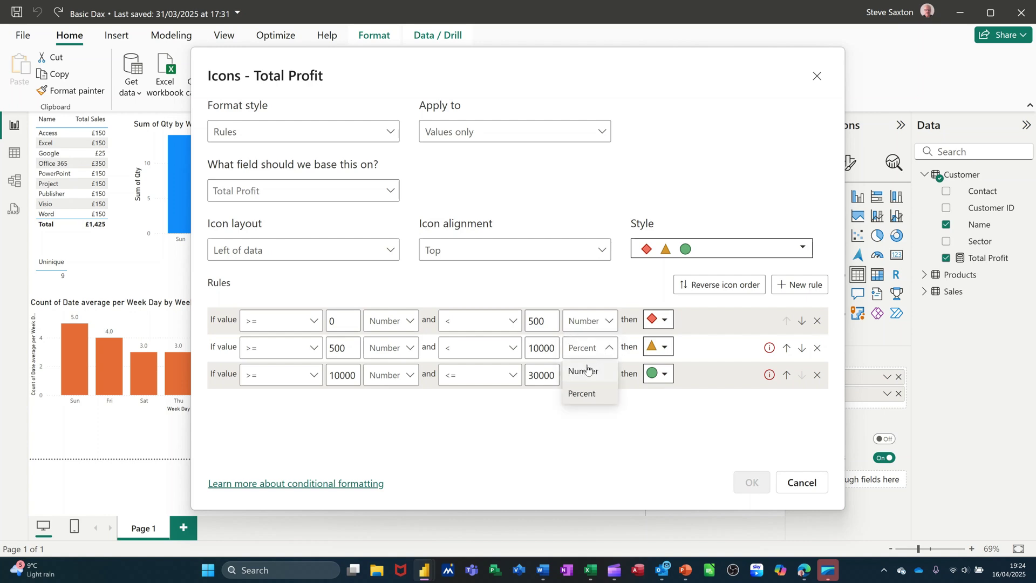
pyautogui.click(585, 371)
pyautogui.click(599, 376)
pyautogui.click(585, 398)
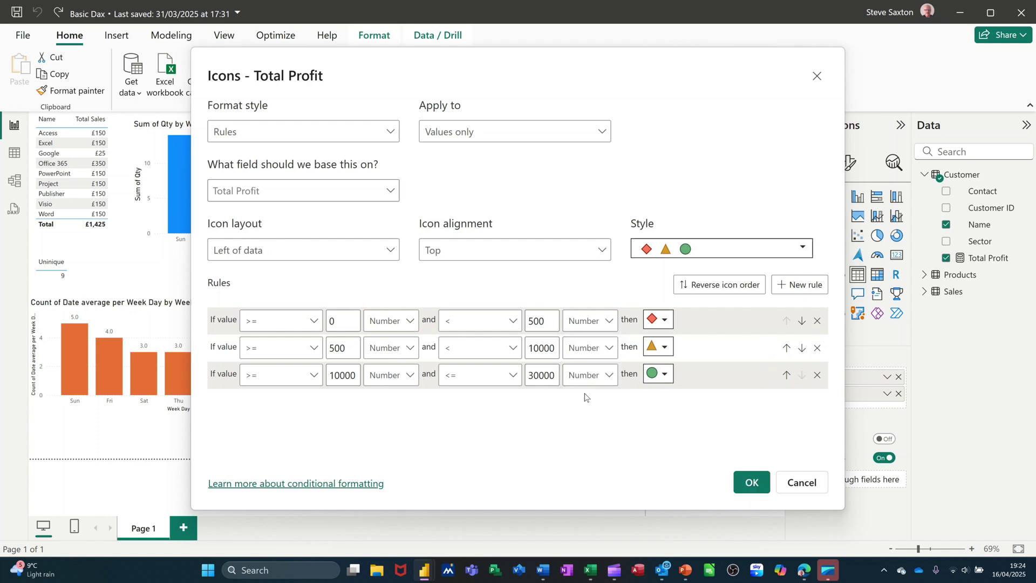
# Apply the icon rules, undo them, and reopen Total Profit's field options.
pyautogui.click(753, 483)
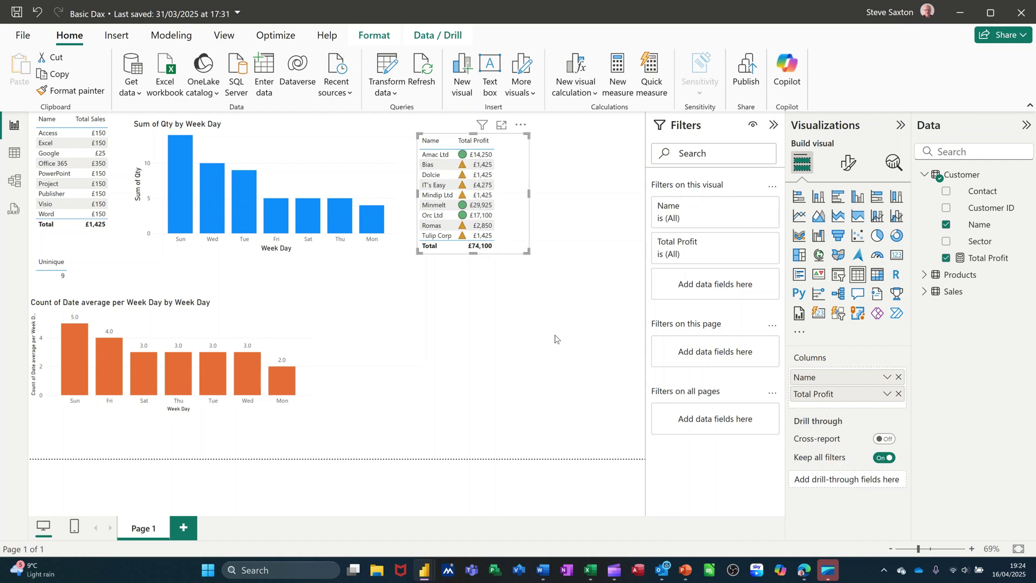
pyautogui.hotkey('ctrl', 'z')
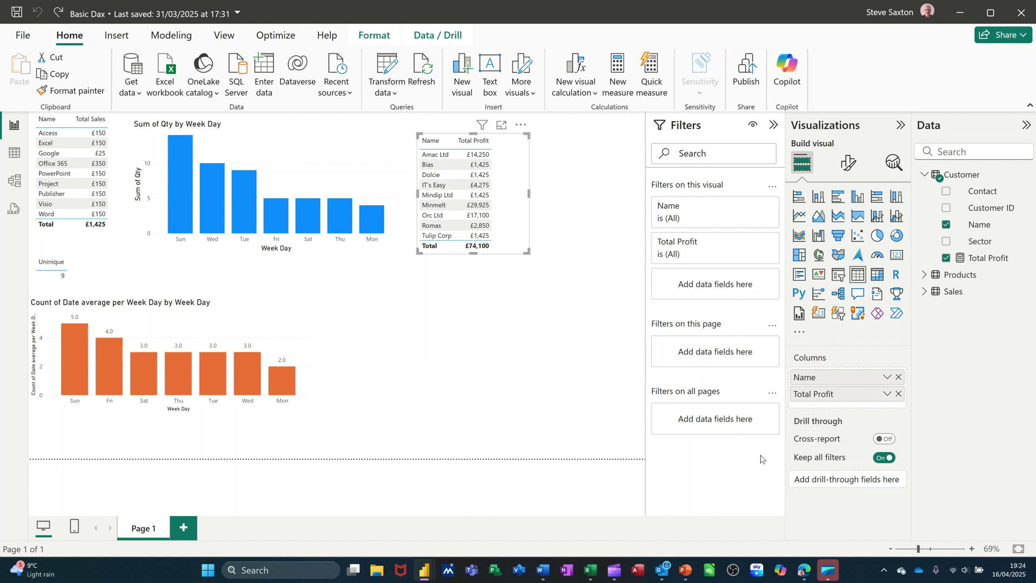
pyautogui.rightClick(822, 400)
# Start Rules-style background colouring for Total Profit with Number bounds on the first rule.
pyautogui.moveTo(918, 463)
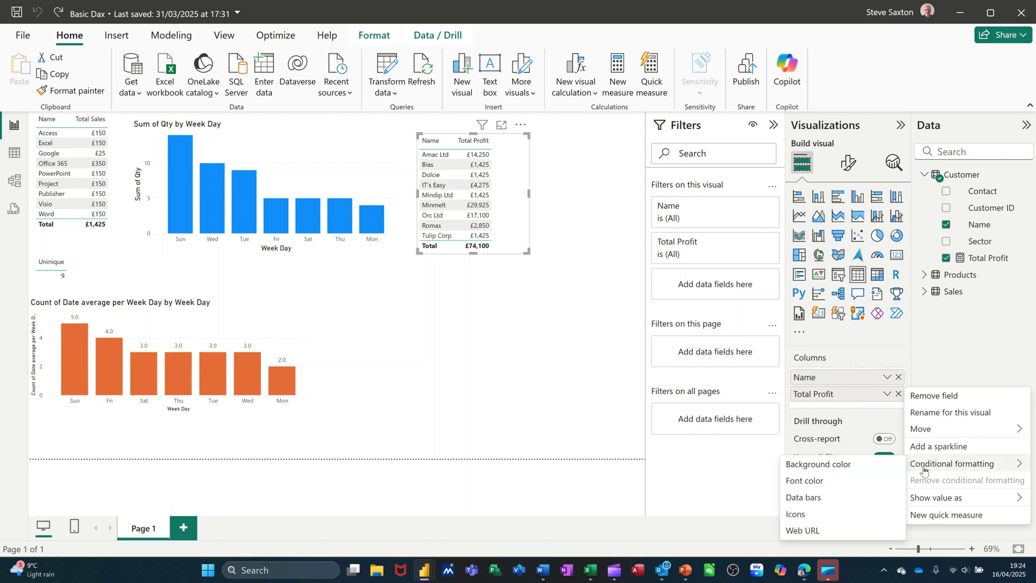
pyautogui.click(832, 466)
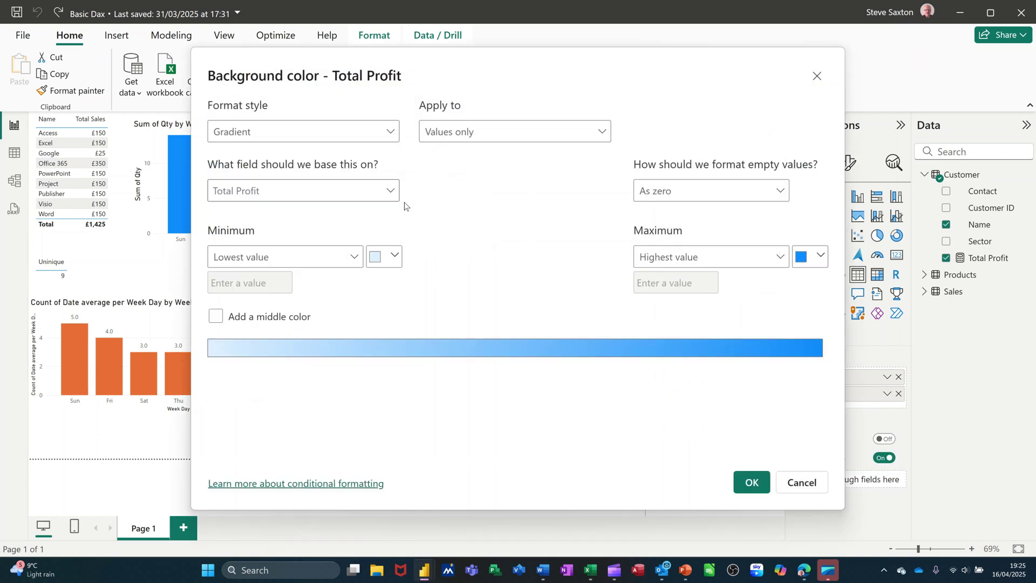
pyautogui.click(392, 135)
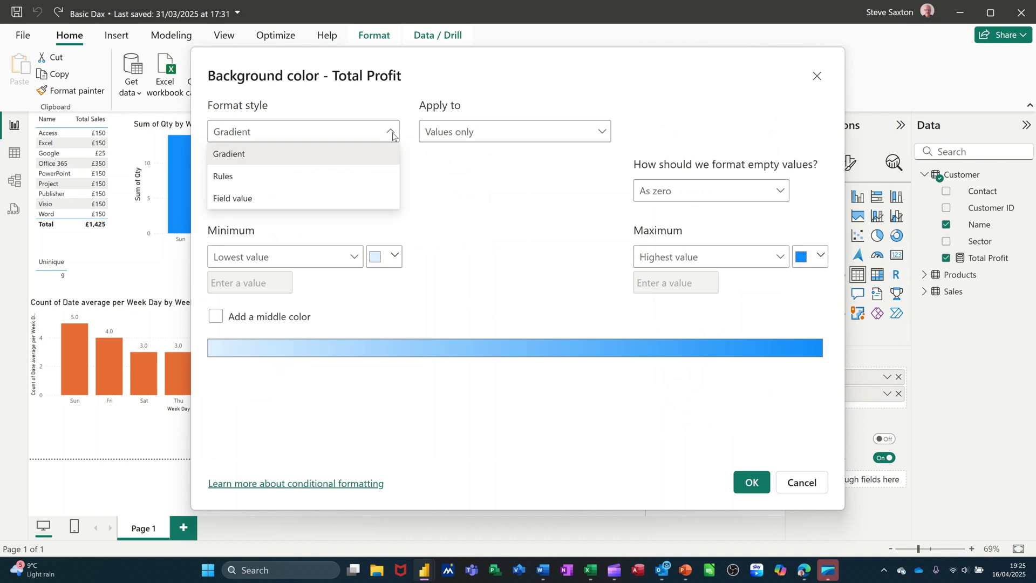
pyautogui.click(342, 176)
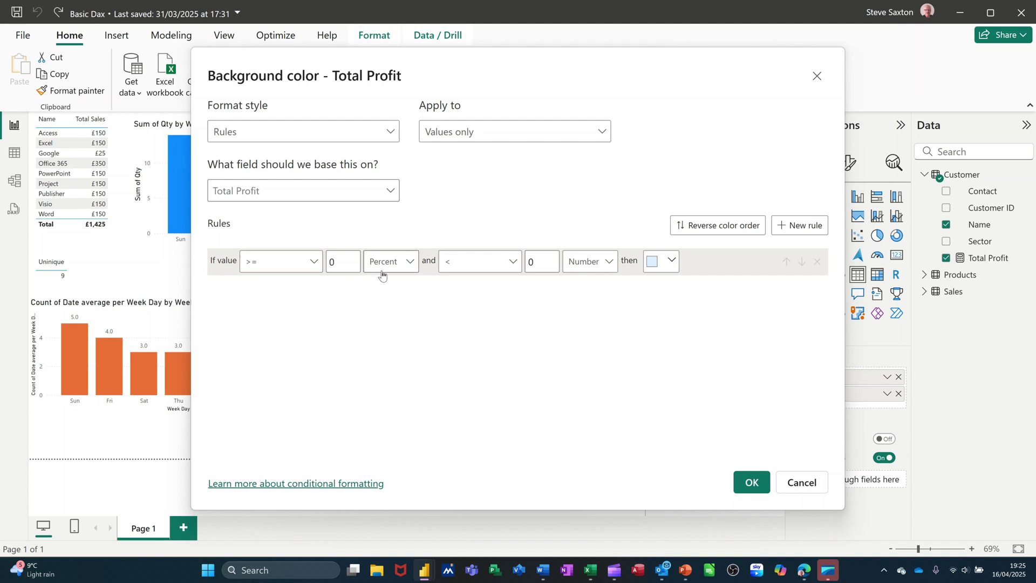
pyautogui.click(413, 265)
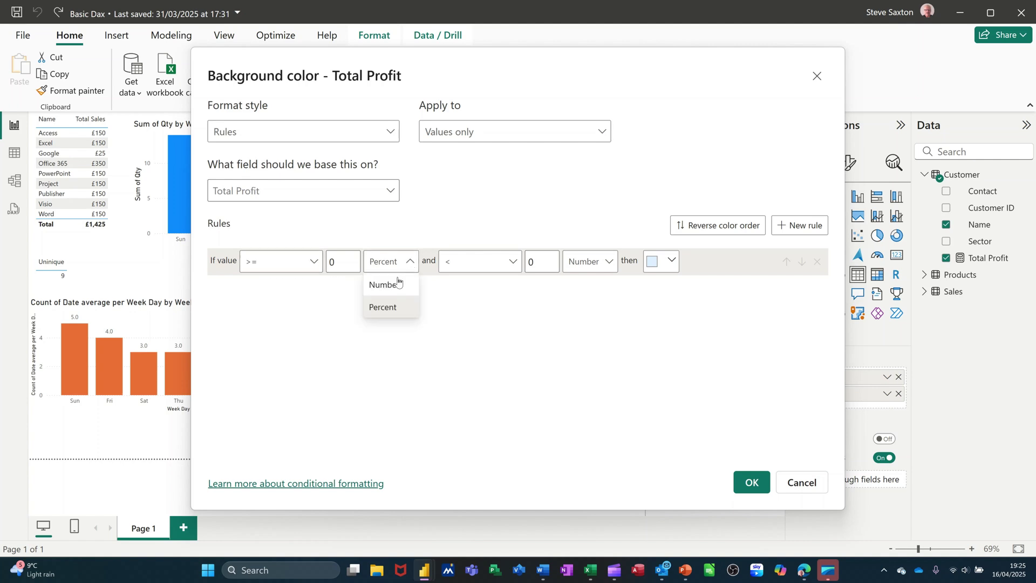
pyautogui.click(395, 285)
pyautogui.click(608, 263)
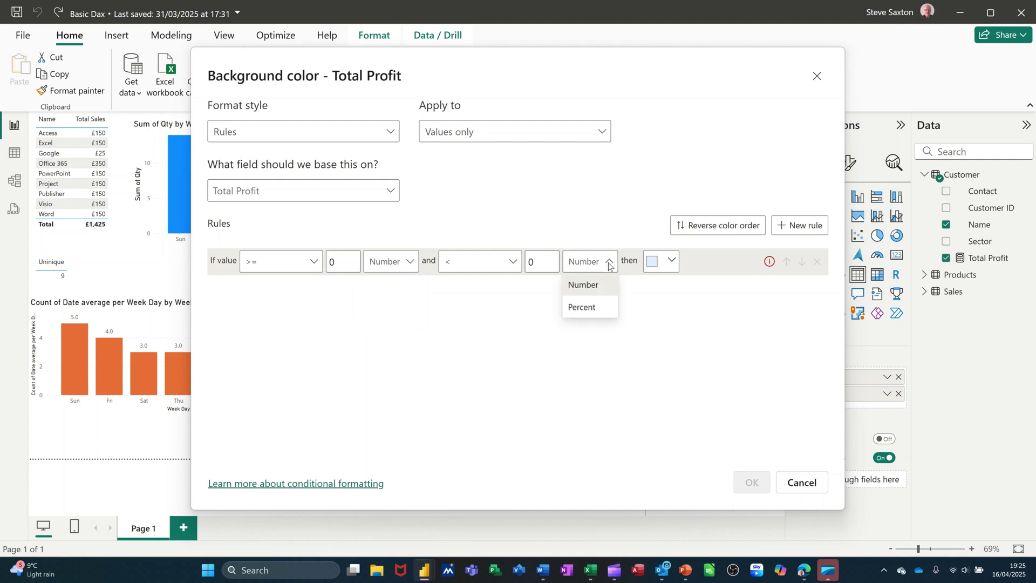
pyautogui.click(591, 286)
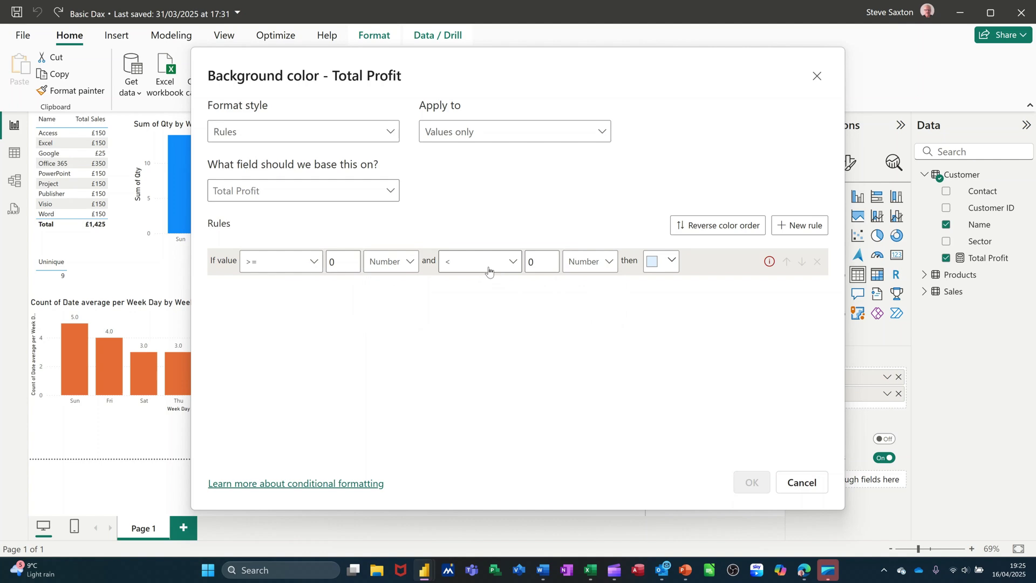
# Make the first rule run from 0 to 500 and colour it red.
pyautogui.click(534, 262)
pyautogui.press('BackSpace')
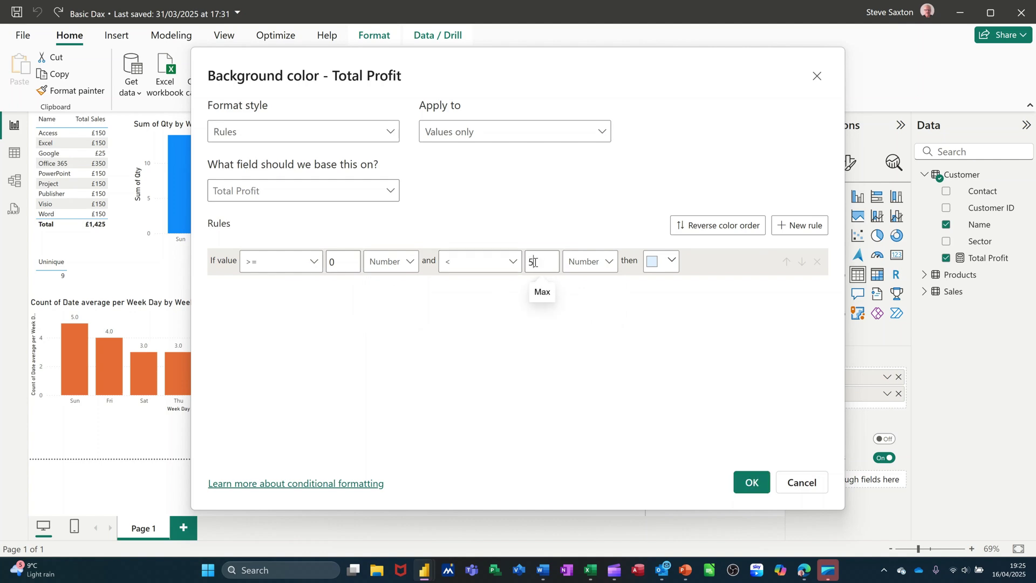
pyautogui.write('500')
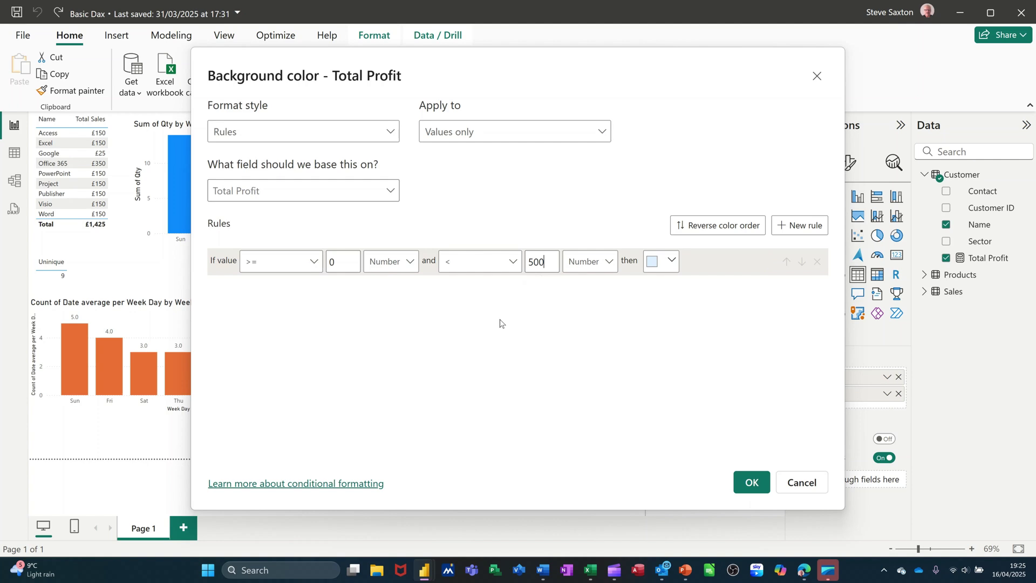
pyautogui.click(671, 263)
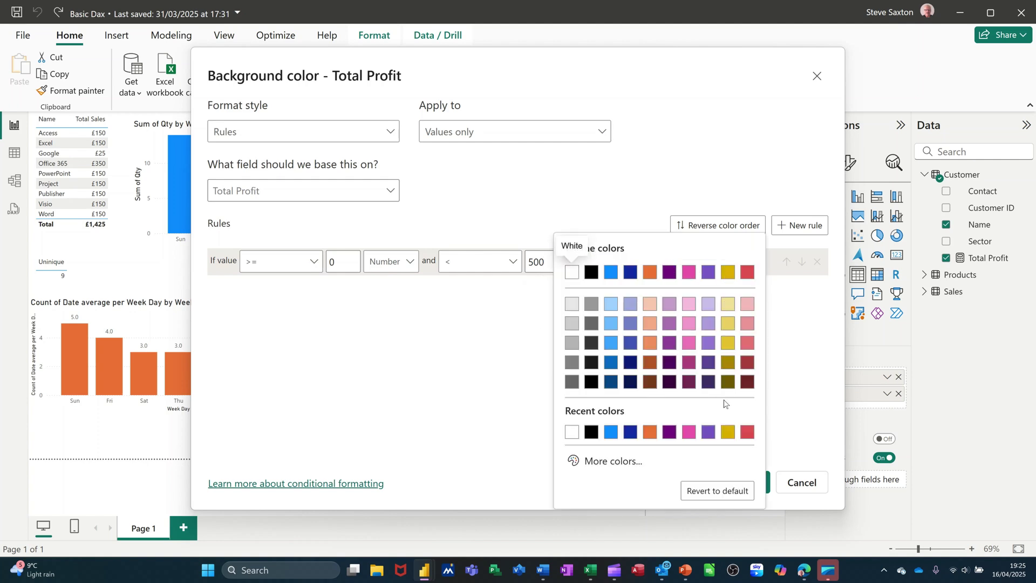
pyautogui.click(751, 434)
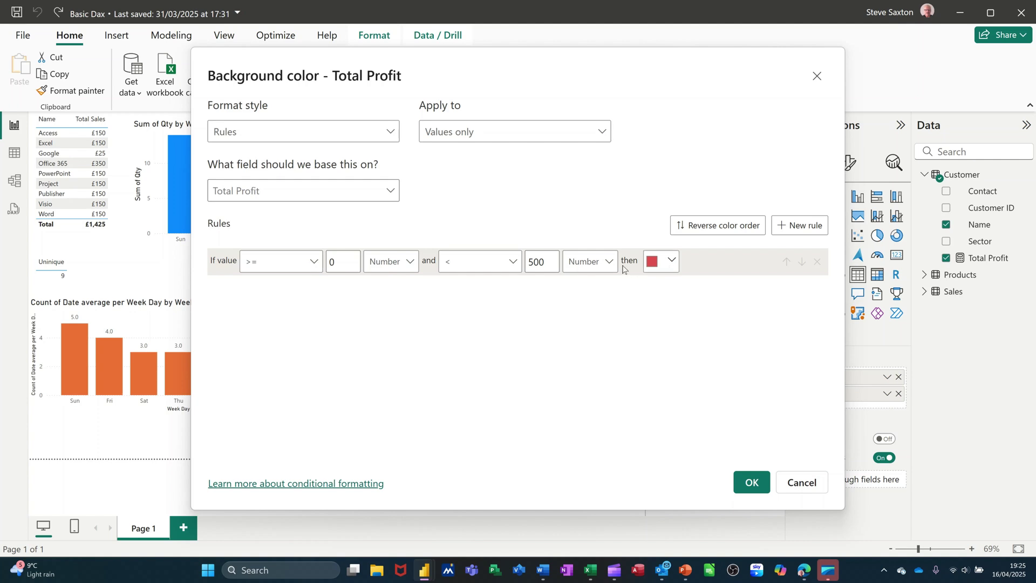
# Add a second Number rule running from 500 to 30000.
pyautogui.click(797, 225)
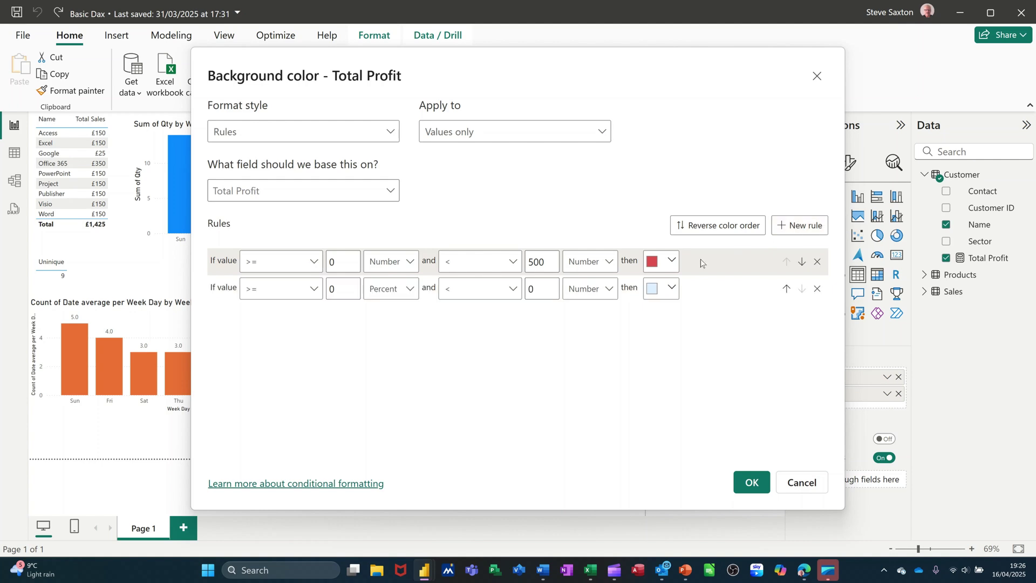
pyautogui.click(416, 293)
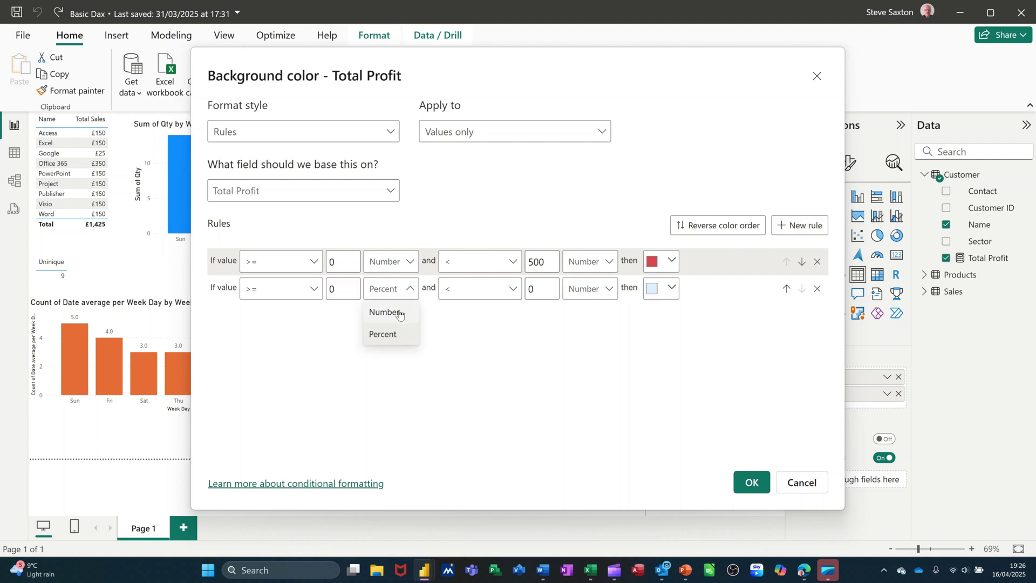
pyautogui.click(399, 311)
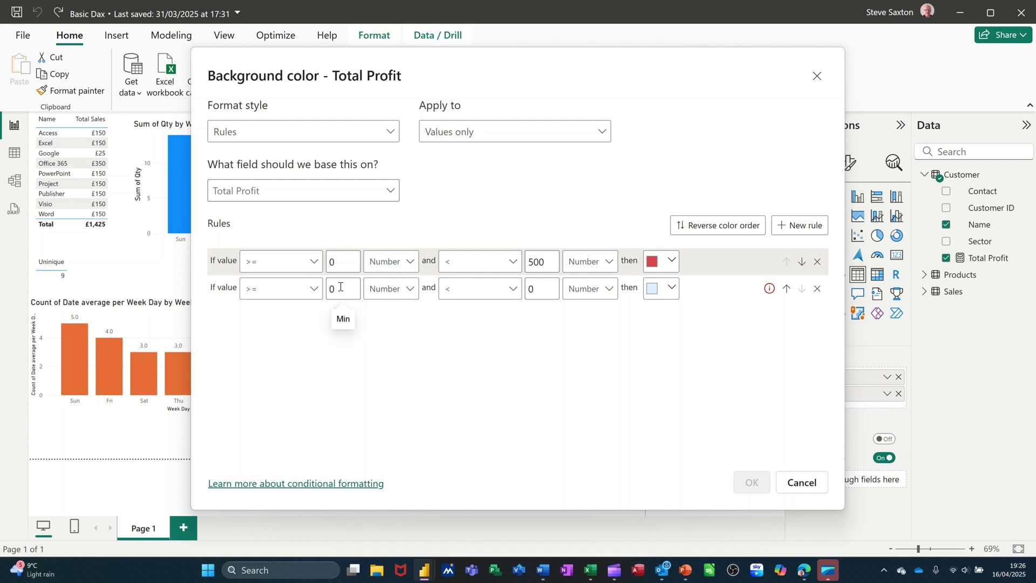
pyautogui.press('BackSpace')
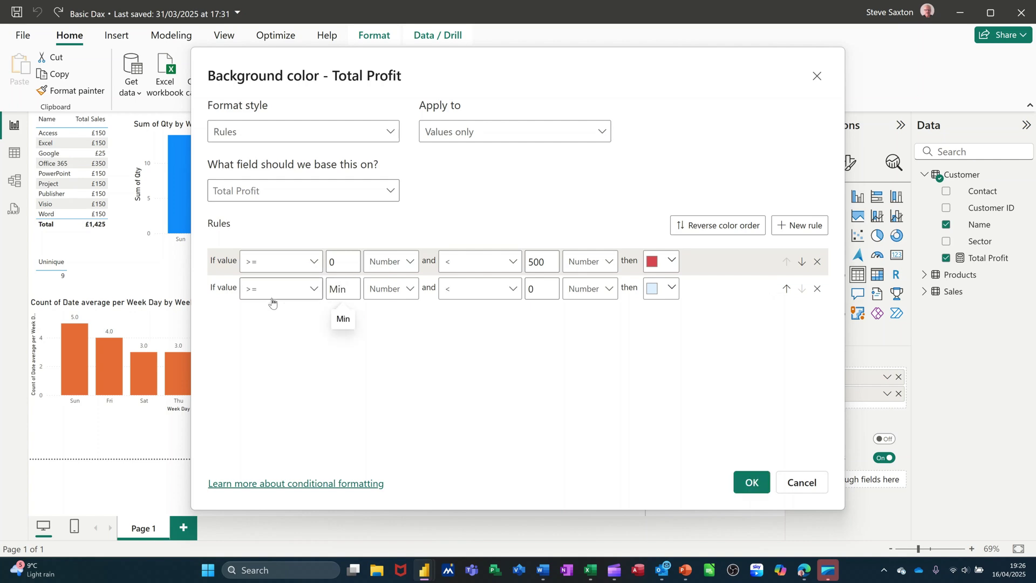
pyautogui.write('500')
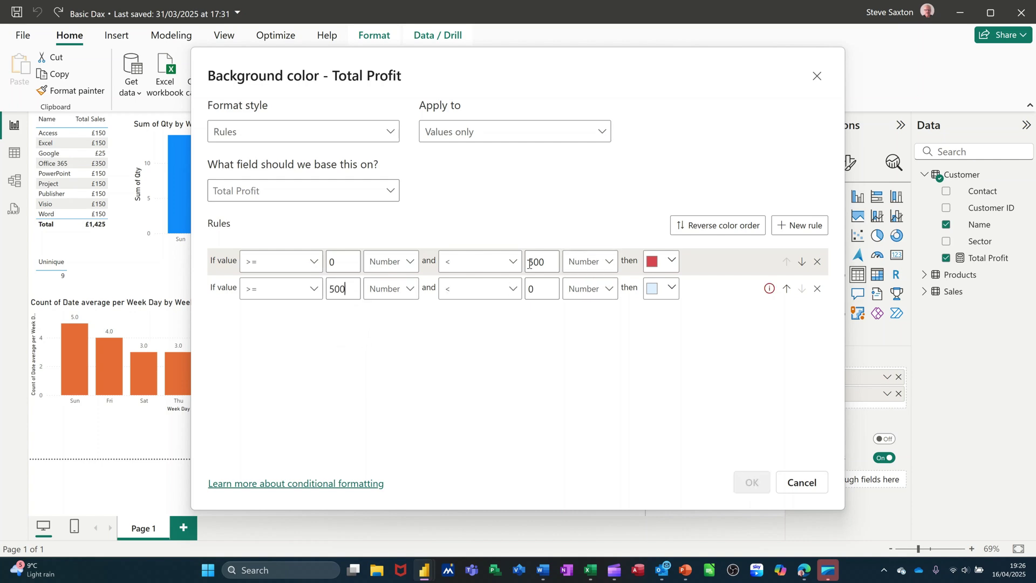
pyautogui.click(532, 290)
pyautogui.press('BackSpace')
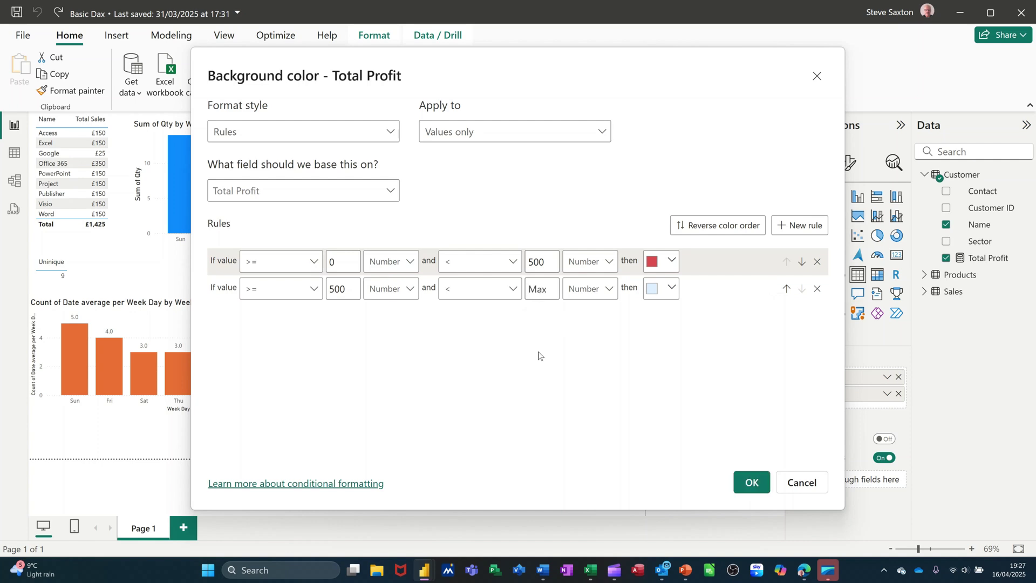
pyautogui.write('300')
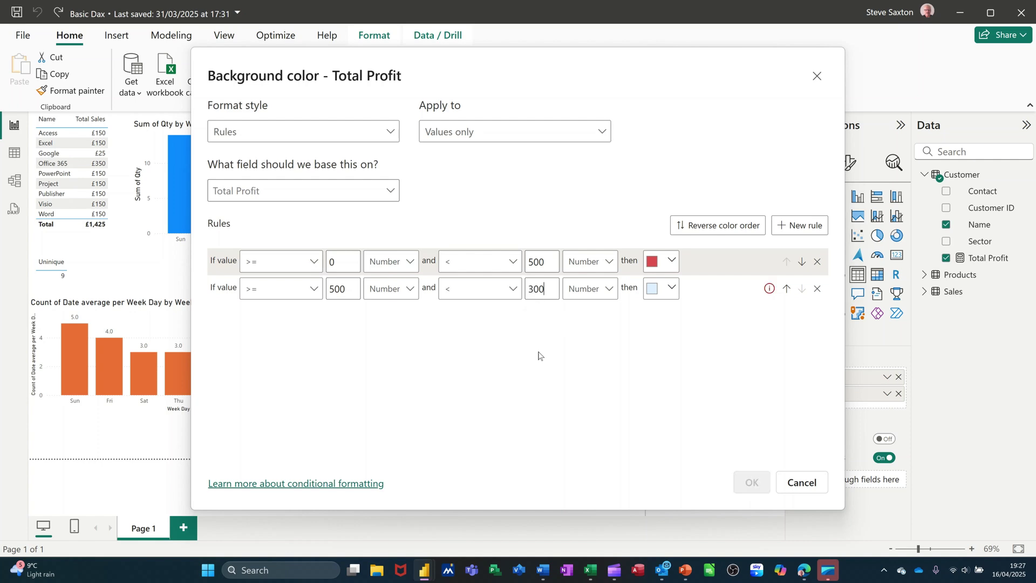
pyautogui.write('00')
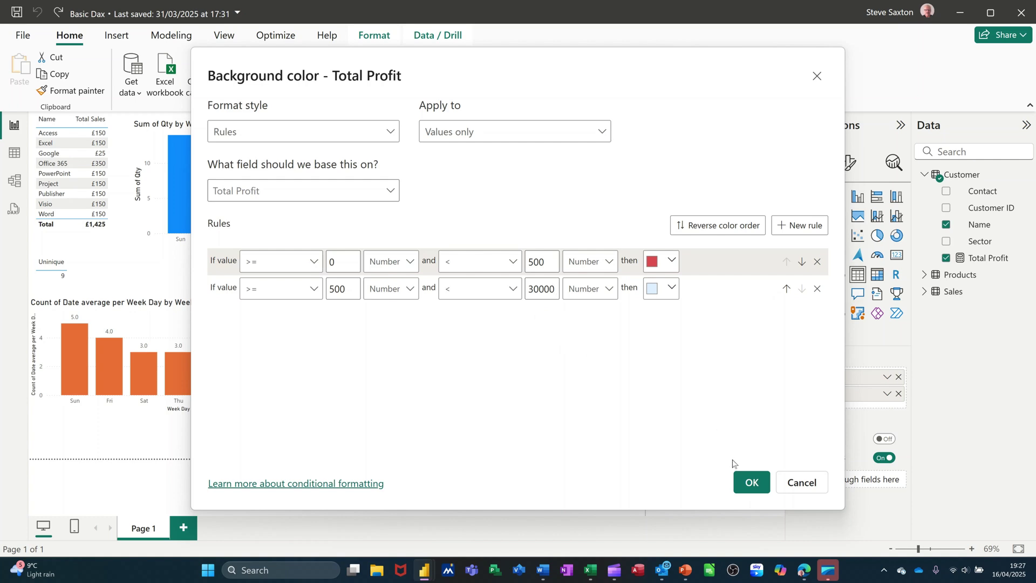
# Apply the background rules so every Total Profit cell turns pale blue.
pyautogui.click(752, 483)
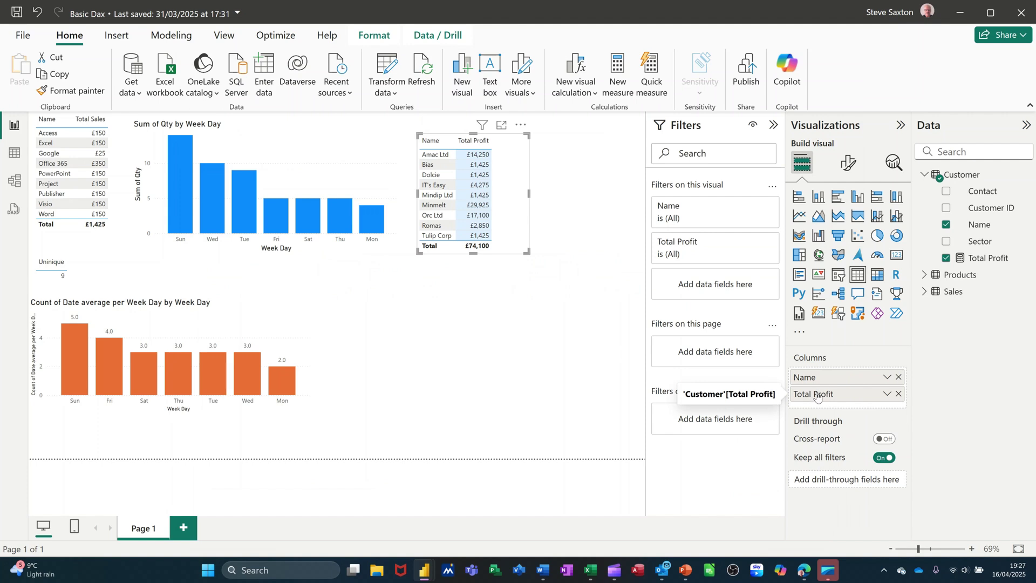
# In the Total Profit background colour rules, change both 500 limits to 2000 so red ends and pale blue begins there.
pyautogui.rightClick(818, 396)
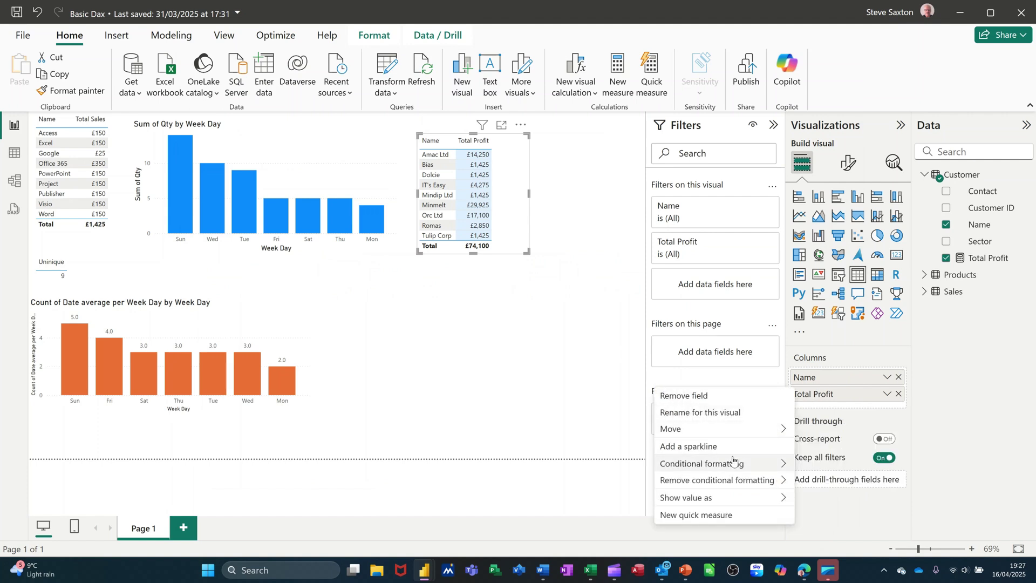
pyautogui.moveTo(733, 461)
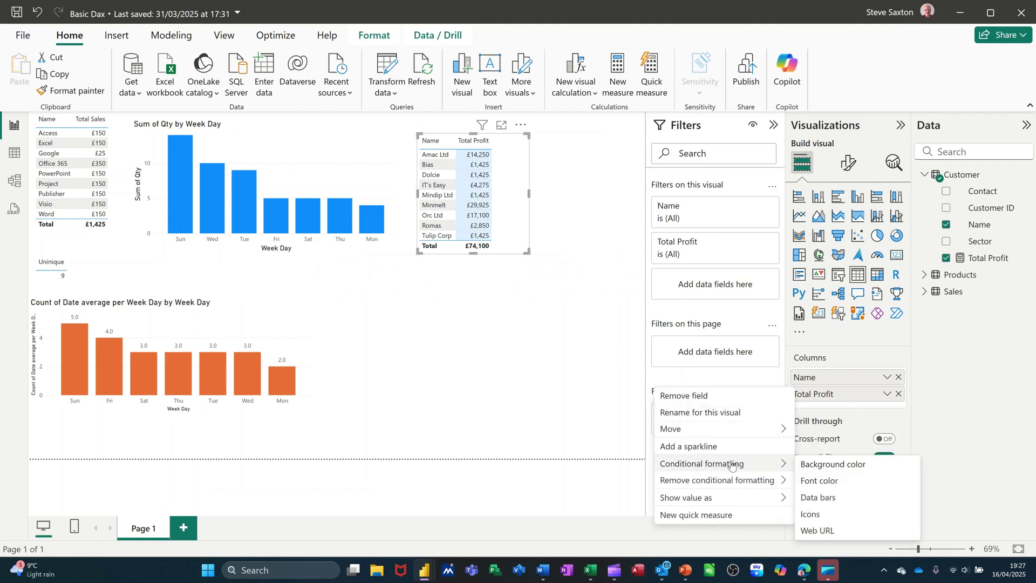
pyautogui.click(834, 469)
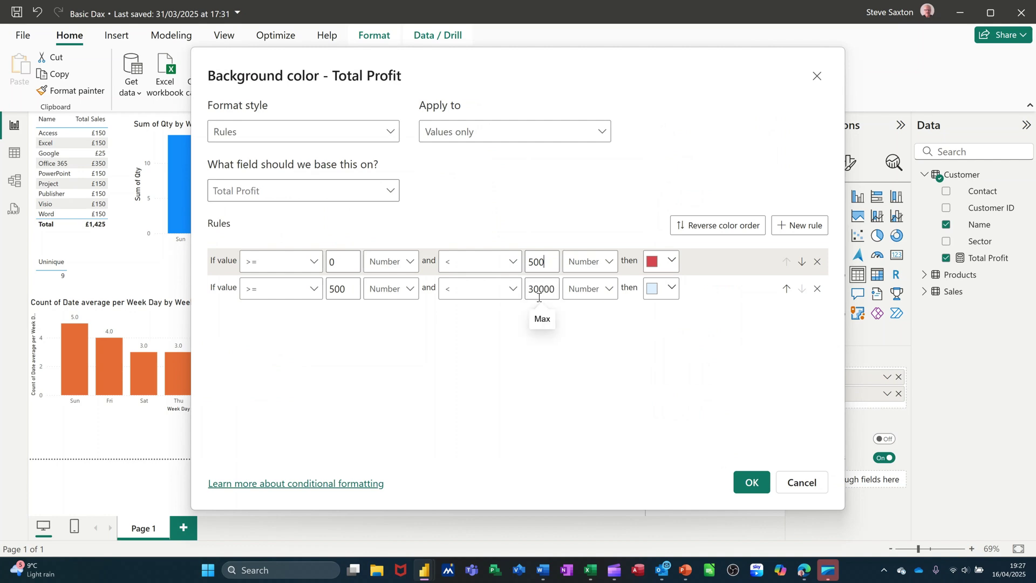
pyautogui.press('BackSpace')
pyautogui.write('2000')
pyautogui.click(354, 295)
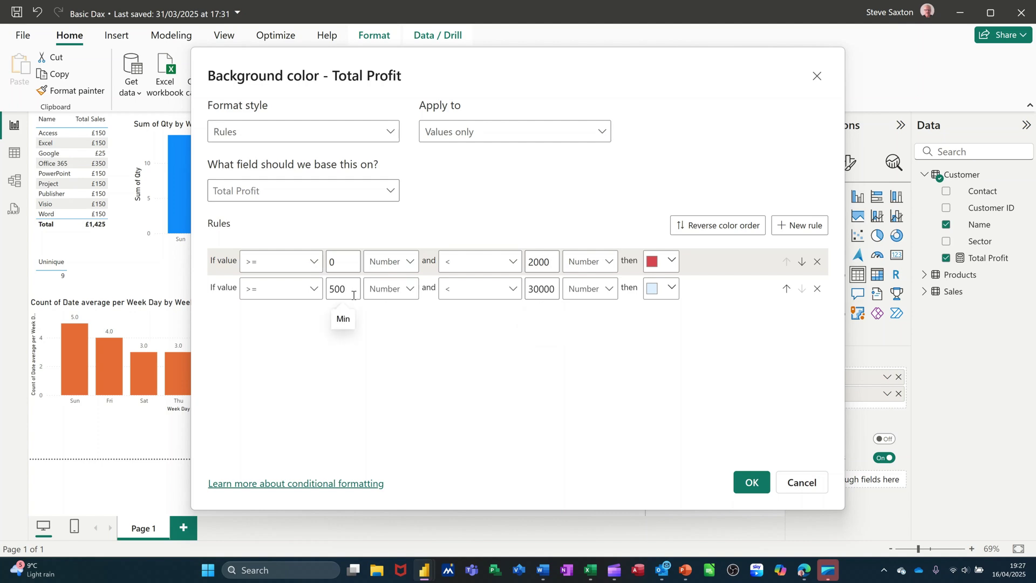
pyautogui.press('BackSpace')
pyautogui.write('2000')
# Apply the revised rules so the customer table's Total Profit cells are shaded at the 2000 threshold.
pyautogui.click(750, 482)
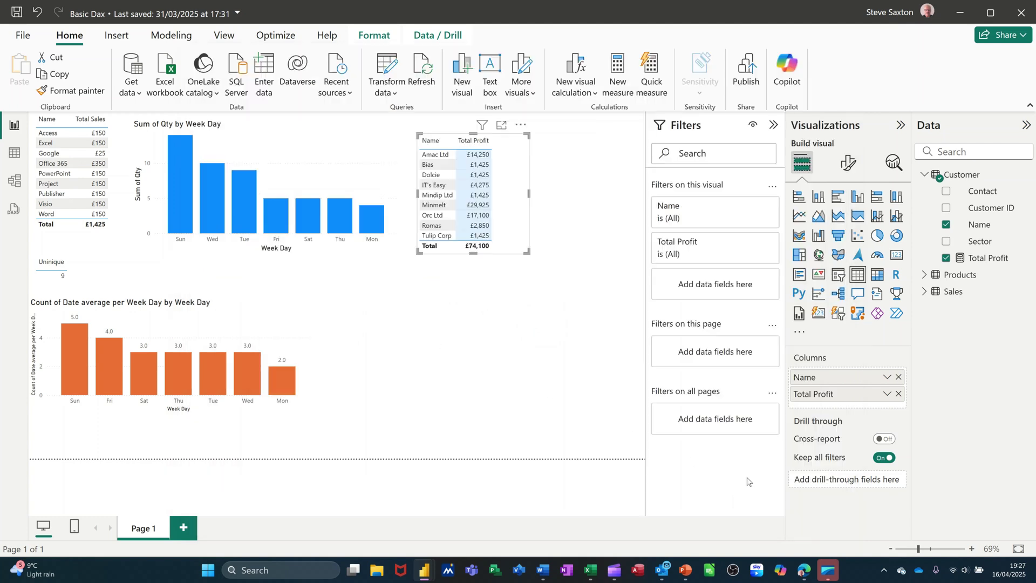